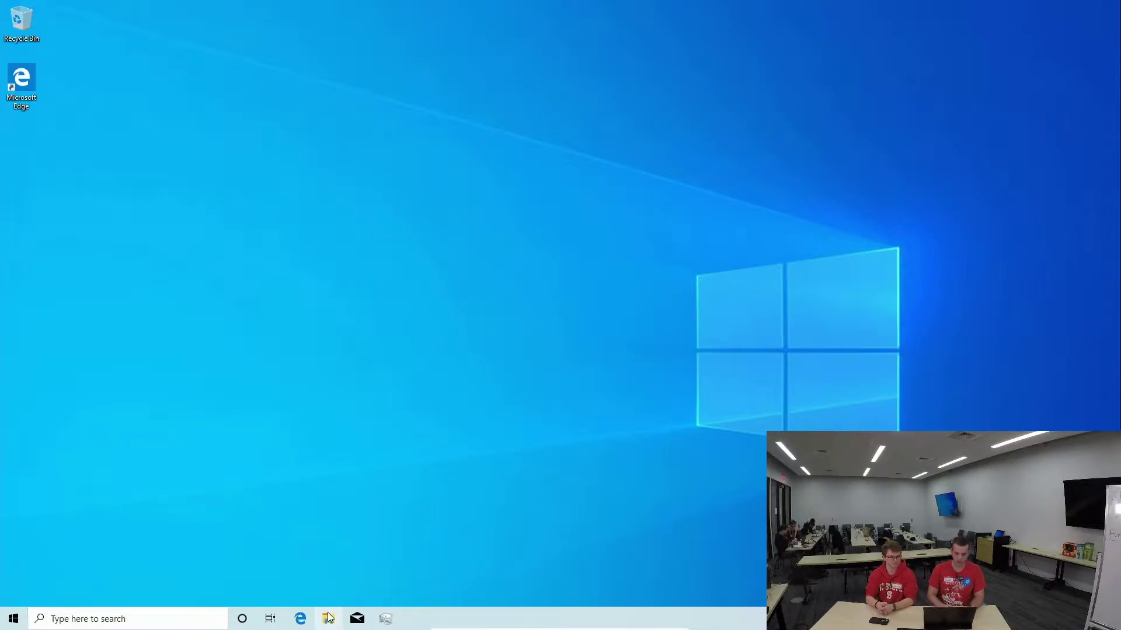
Browse to the RI3D (Z:) network drive and launch WPILibInstaller_Windows64-2020.1.2 from inside its zip archive.
left_click(328, 617)
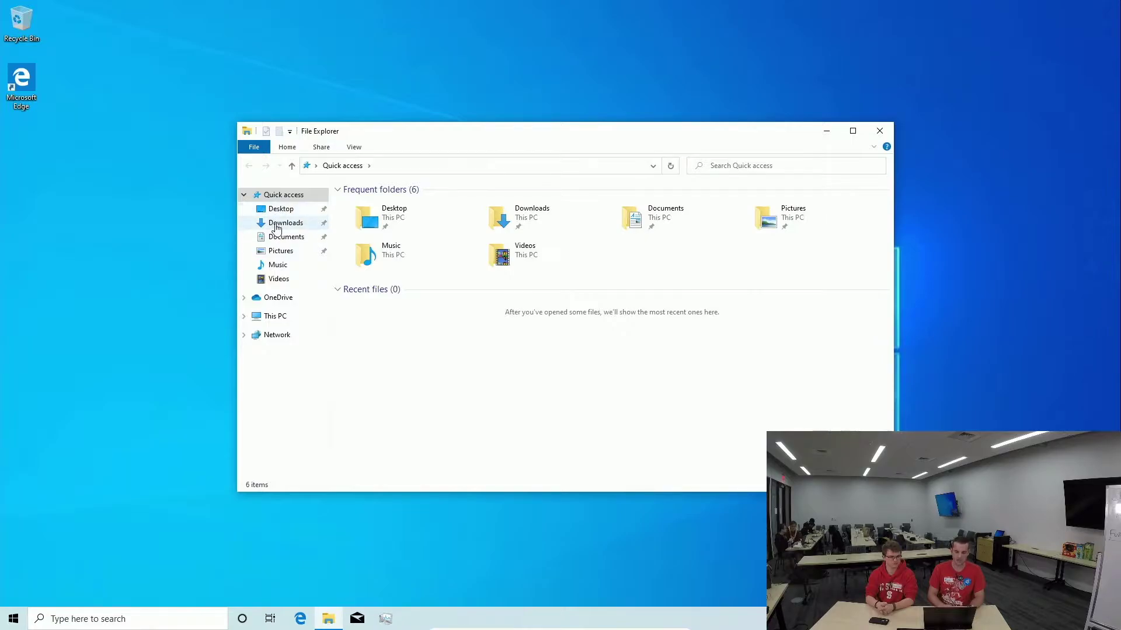
left_click(274, 316)
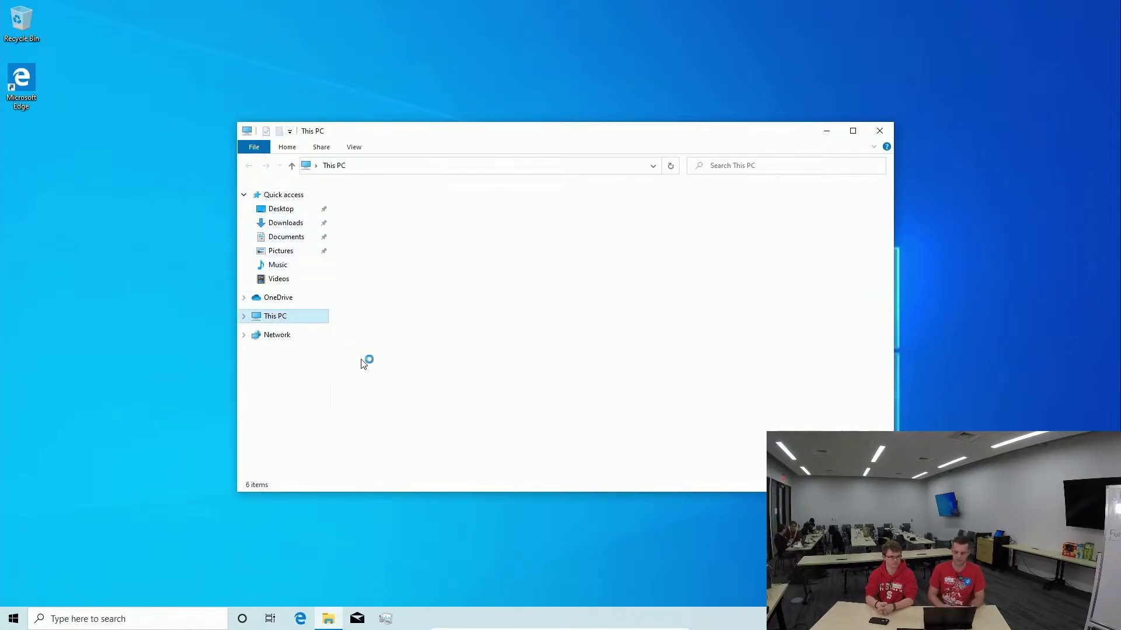
double_click(426, 382)
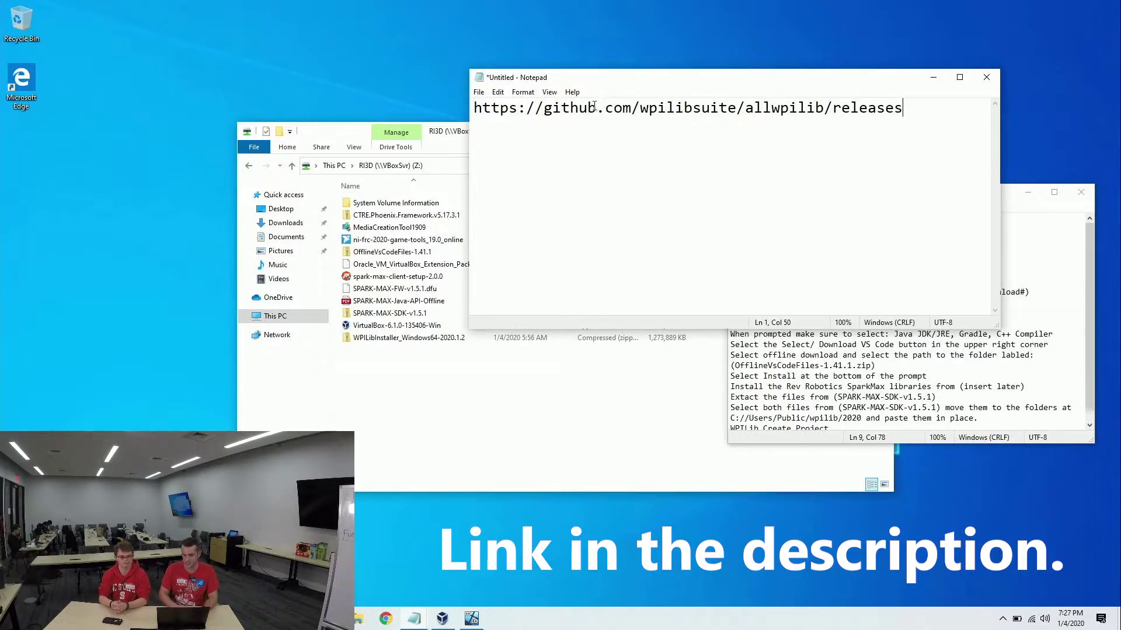
left_click_drag(594, 107, 728, 108)
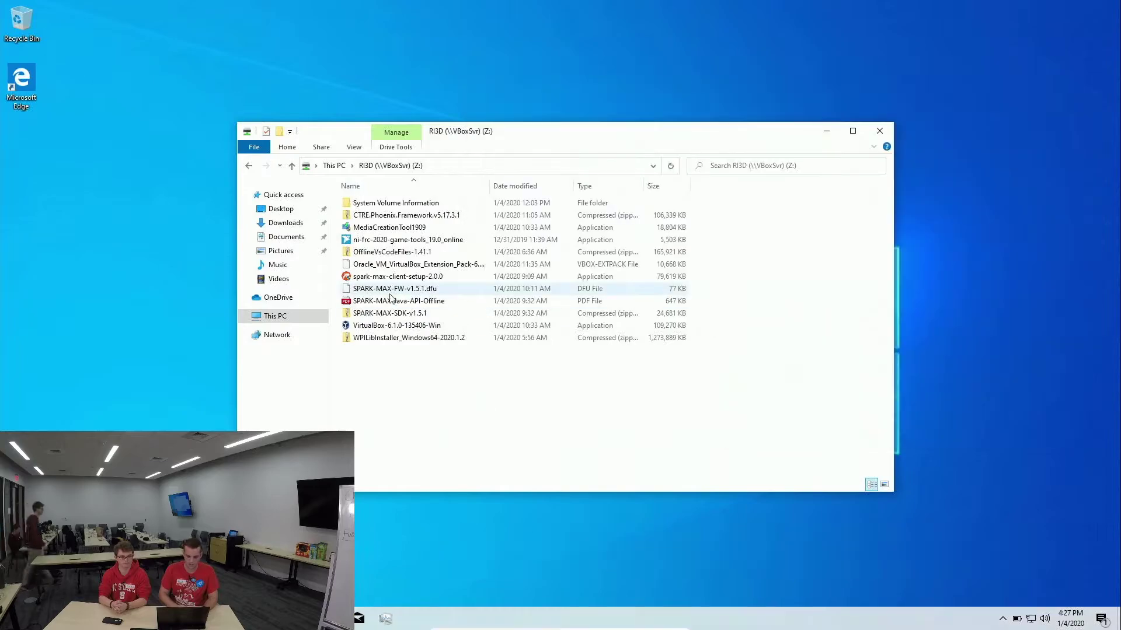
left_click(373, 338)
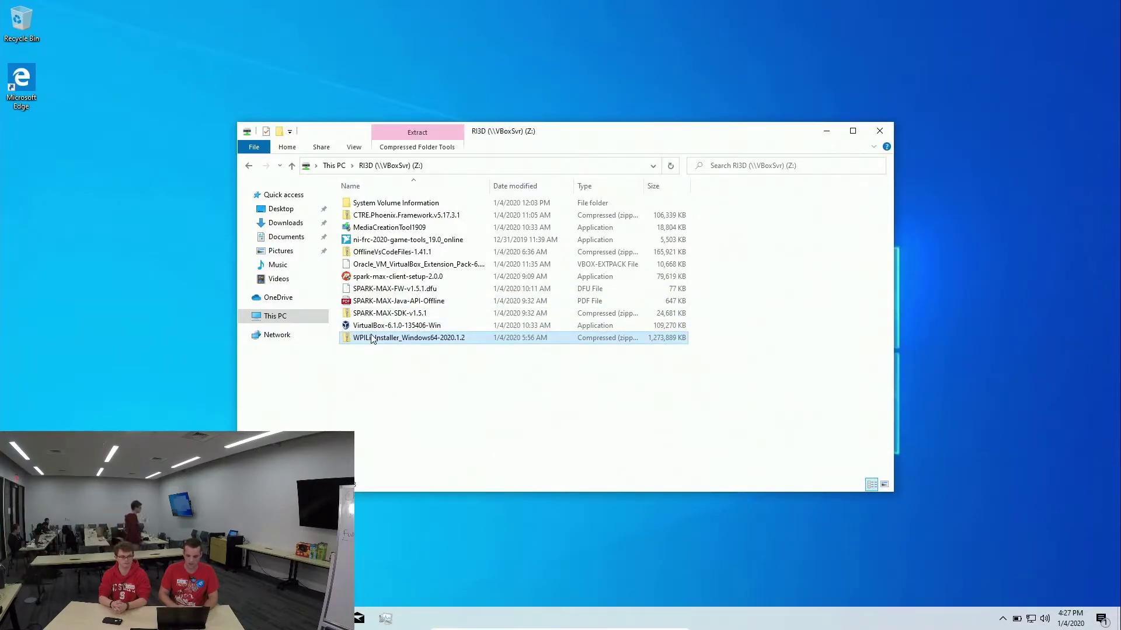
double_click(373, 338)
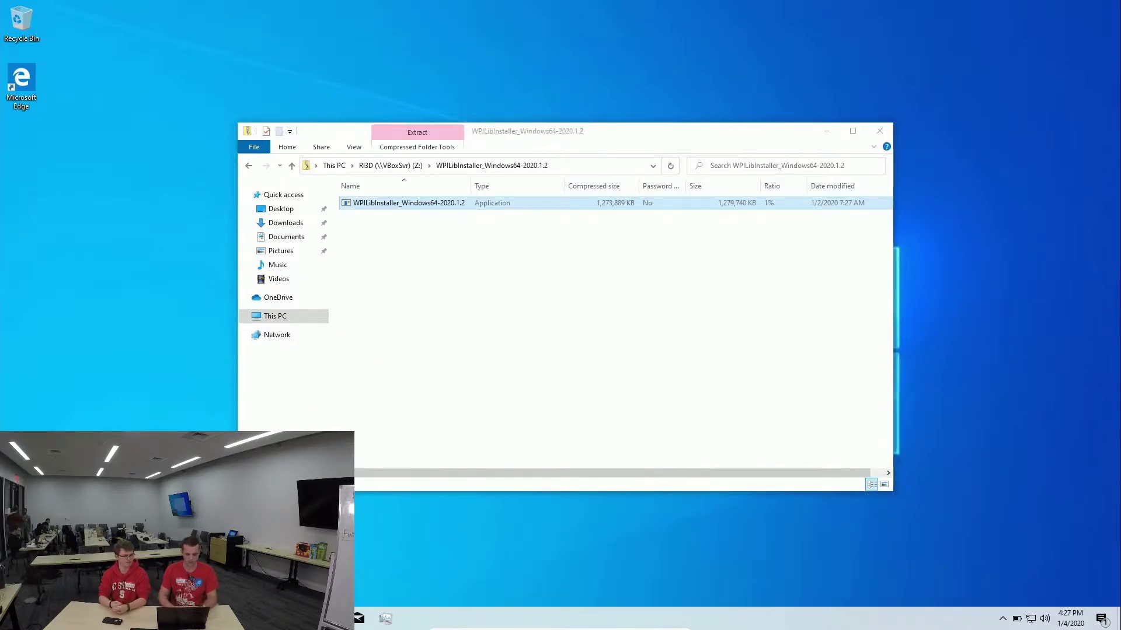
Examine CPU performance and the running processes in Task Manager while the installer loads.
key("ctrl+shift+Escape")
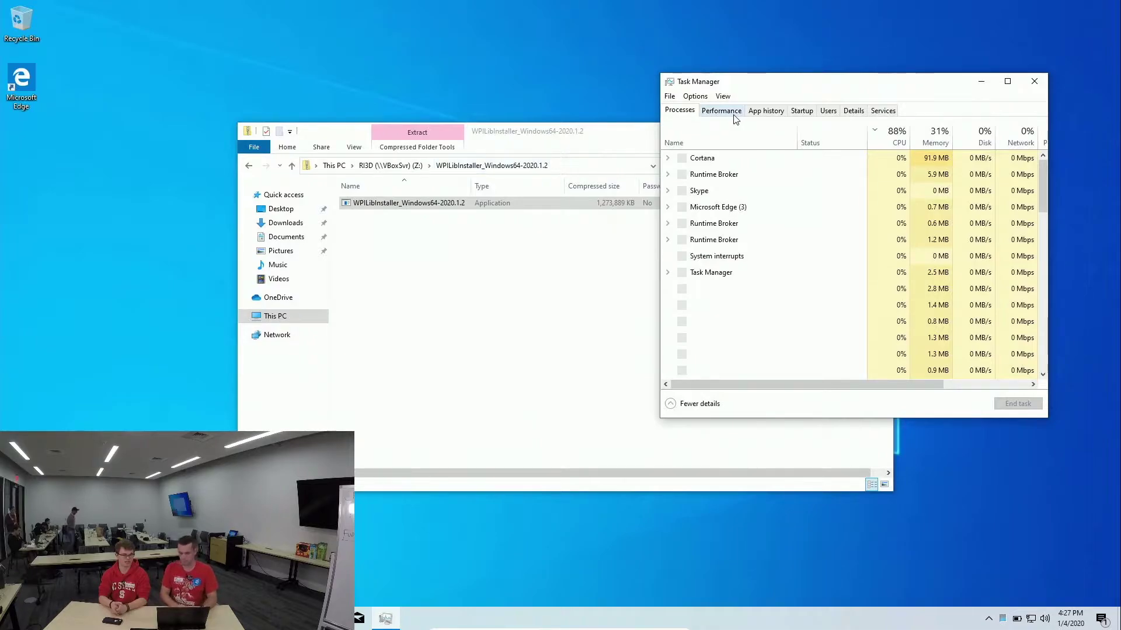
left_click(722, 111)
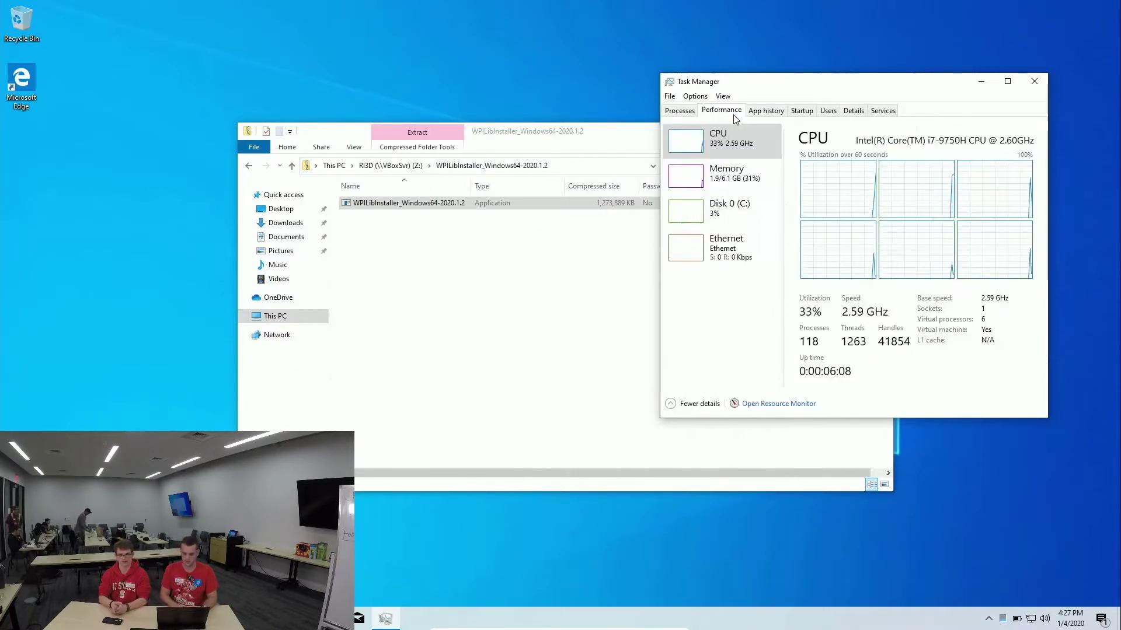
left_click(679, 111)
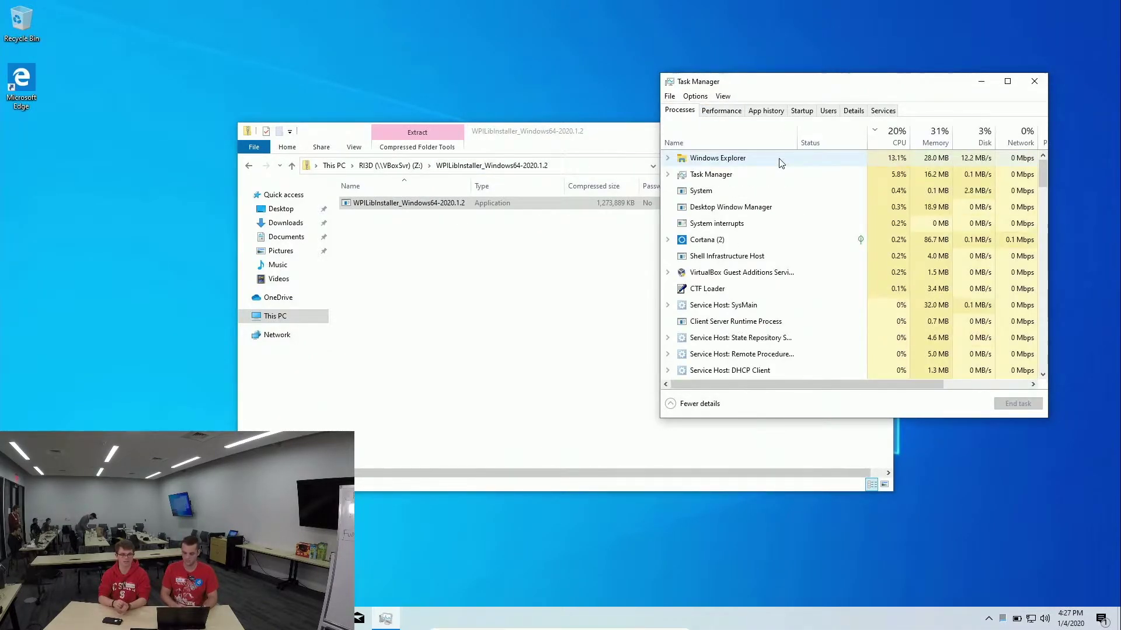
left_click(837, 163)
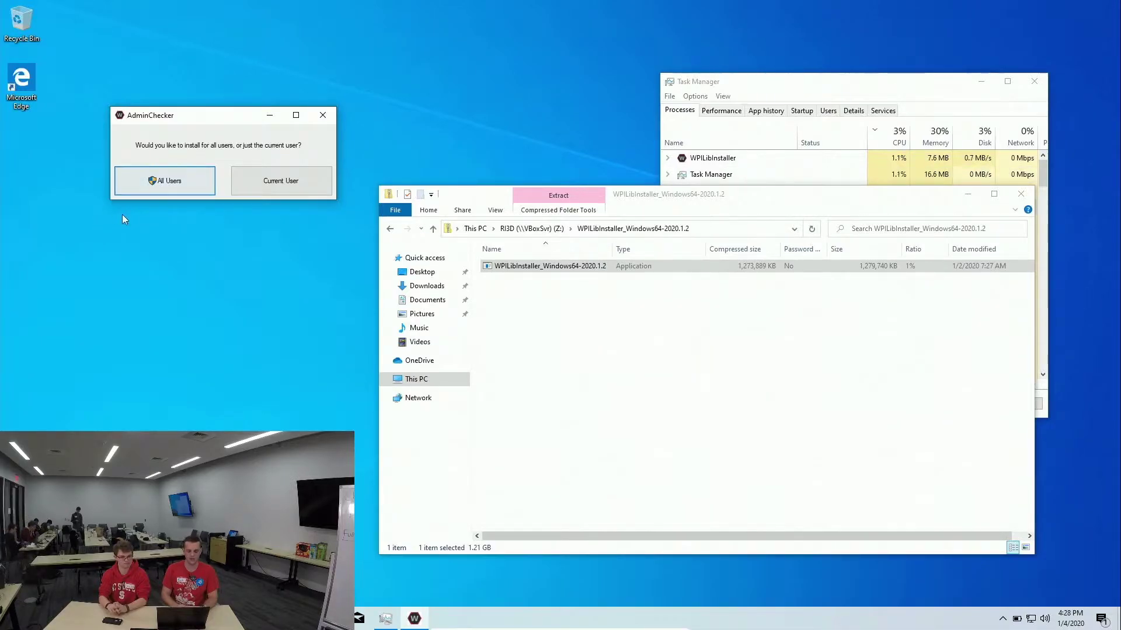
Choose to install WPILib for all users and grant the installer administrator permission.
left_click(173, 188)
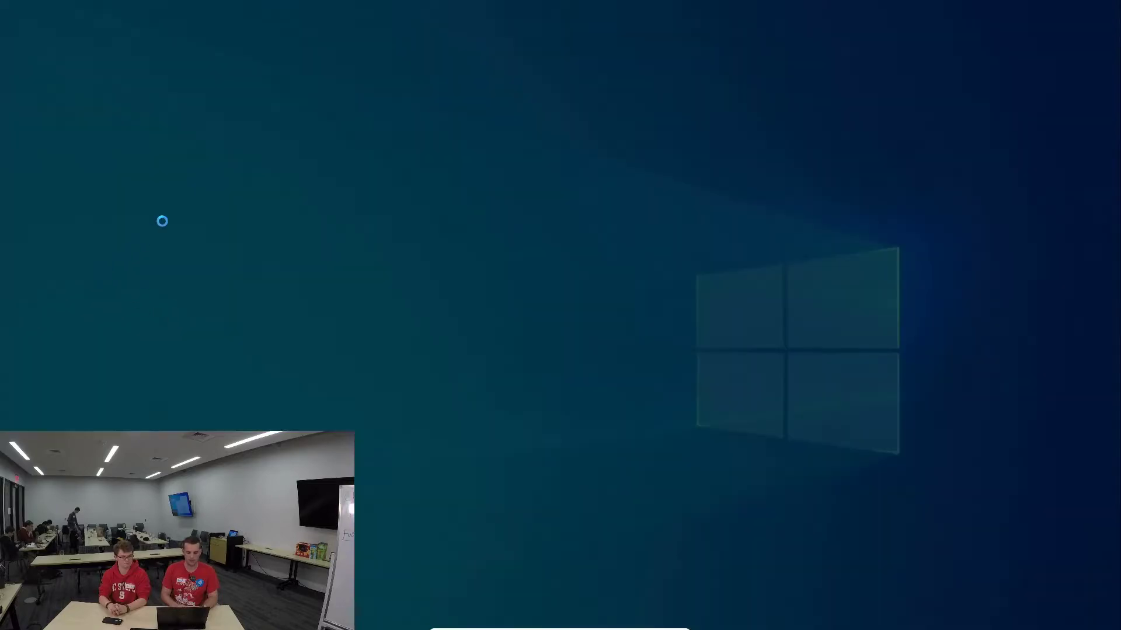
left_click(502, 390)
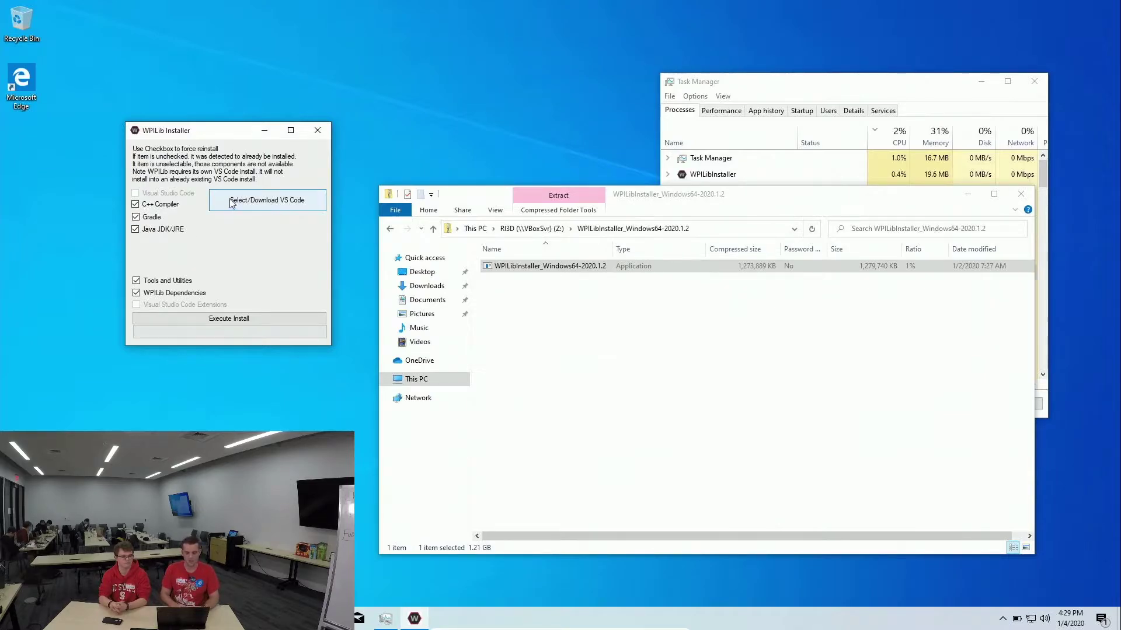
Supply the existing OfflineVsCodeFiles-1.41.1 zip from the RI3D (Z:) drive as the VS Code download and start the WPILib installation.
left_click(270, 203)
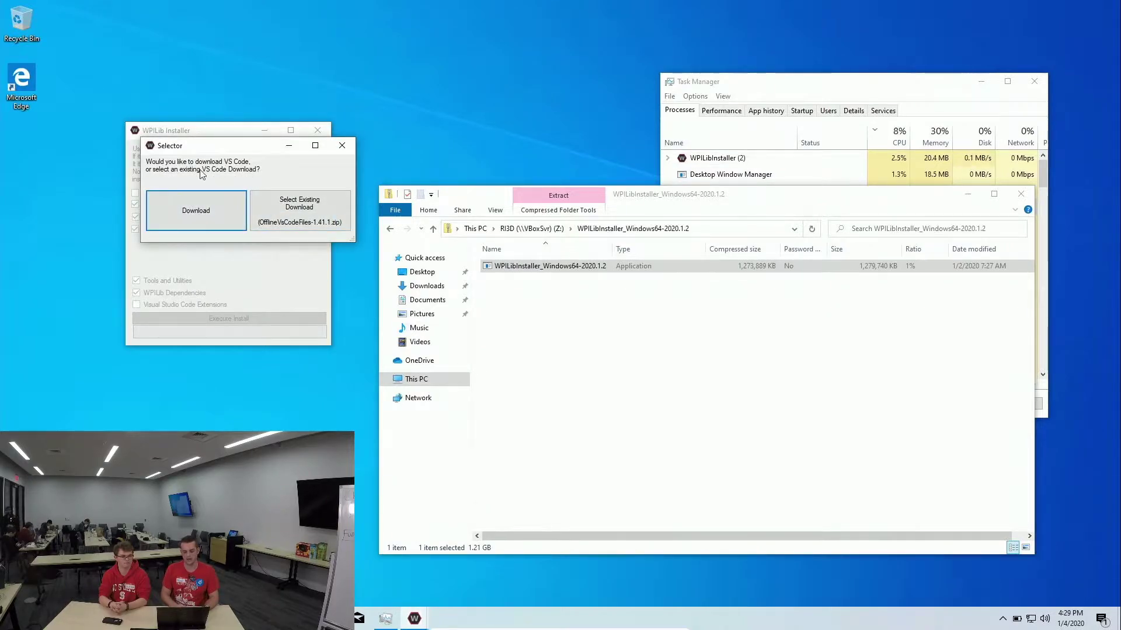
left_click(308, 223)
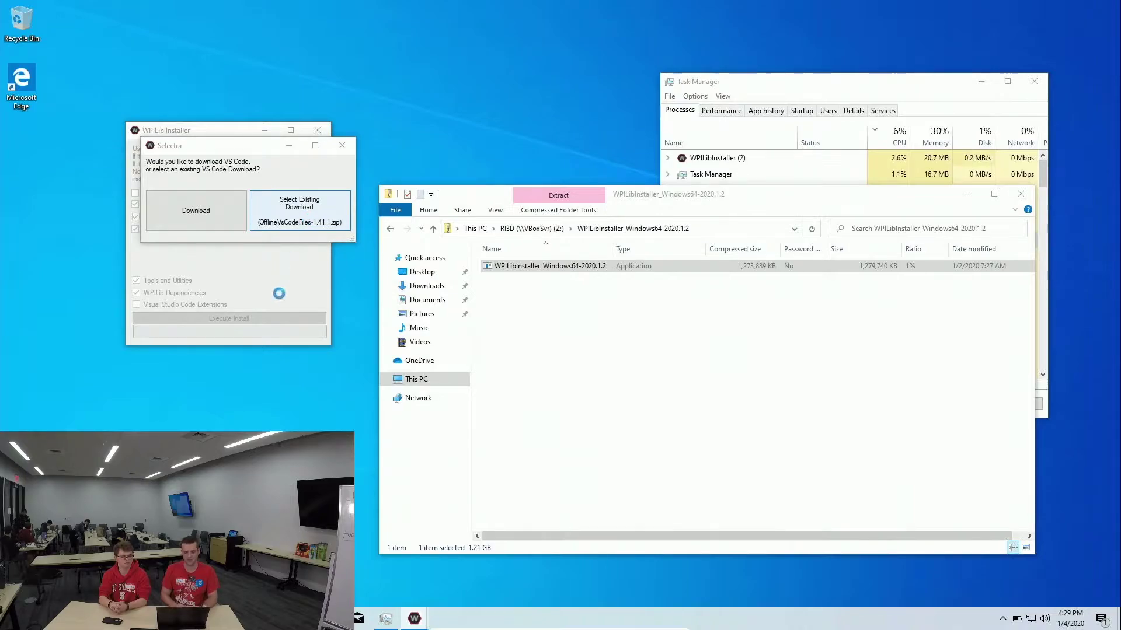
left_click(176, 350)
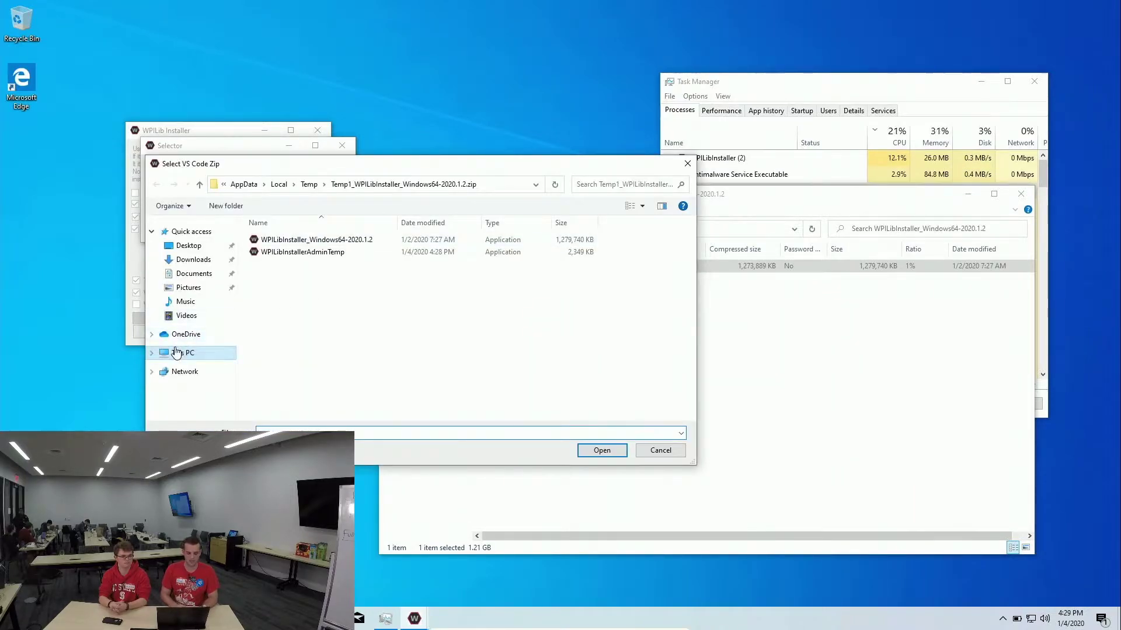
double_click(302, 398)
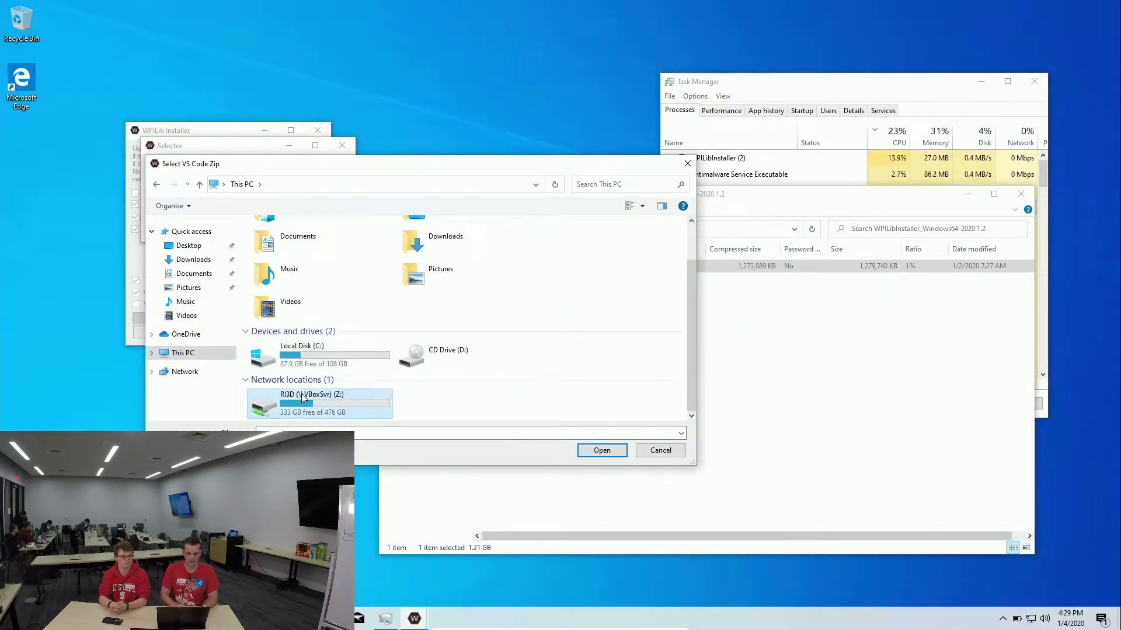
left_click(292, 289)
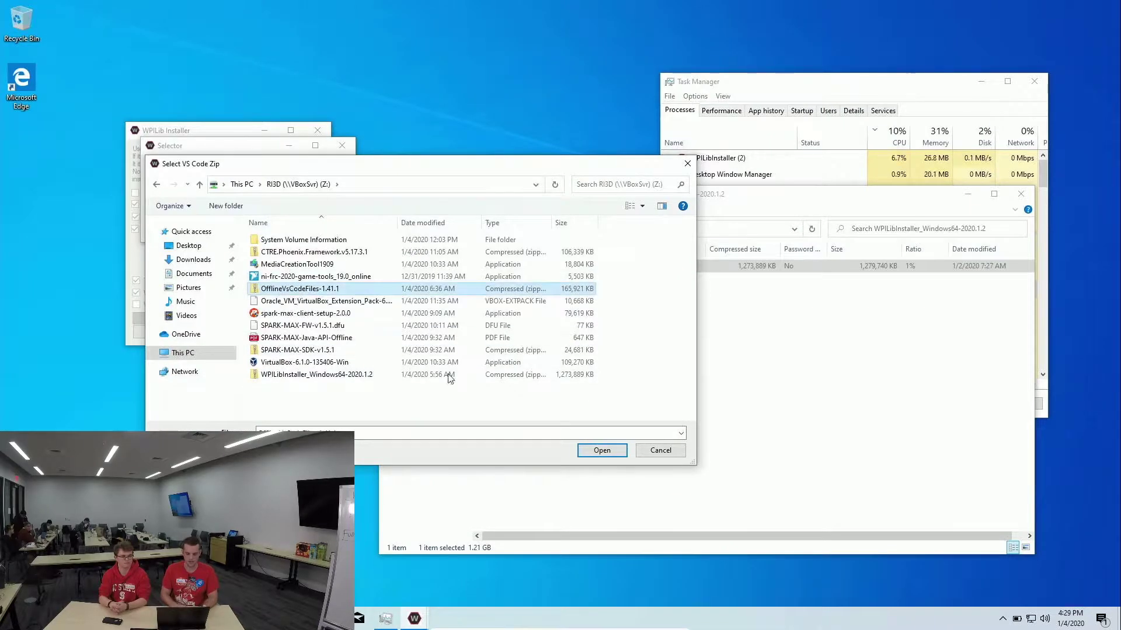
left_click(598, 452)
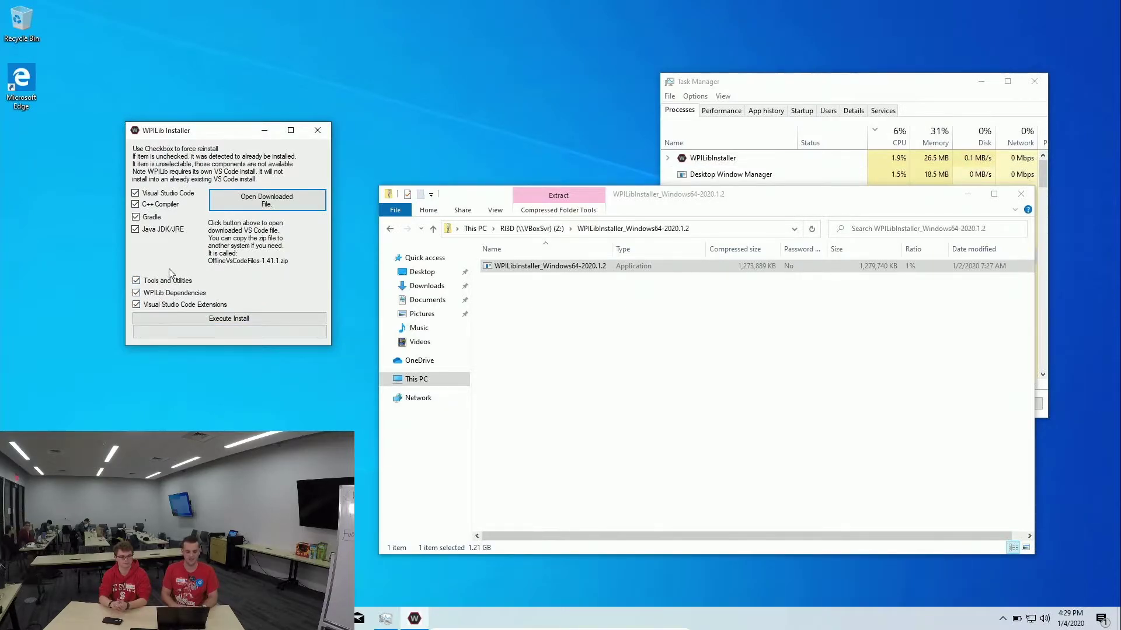
left_click(203, 321)
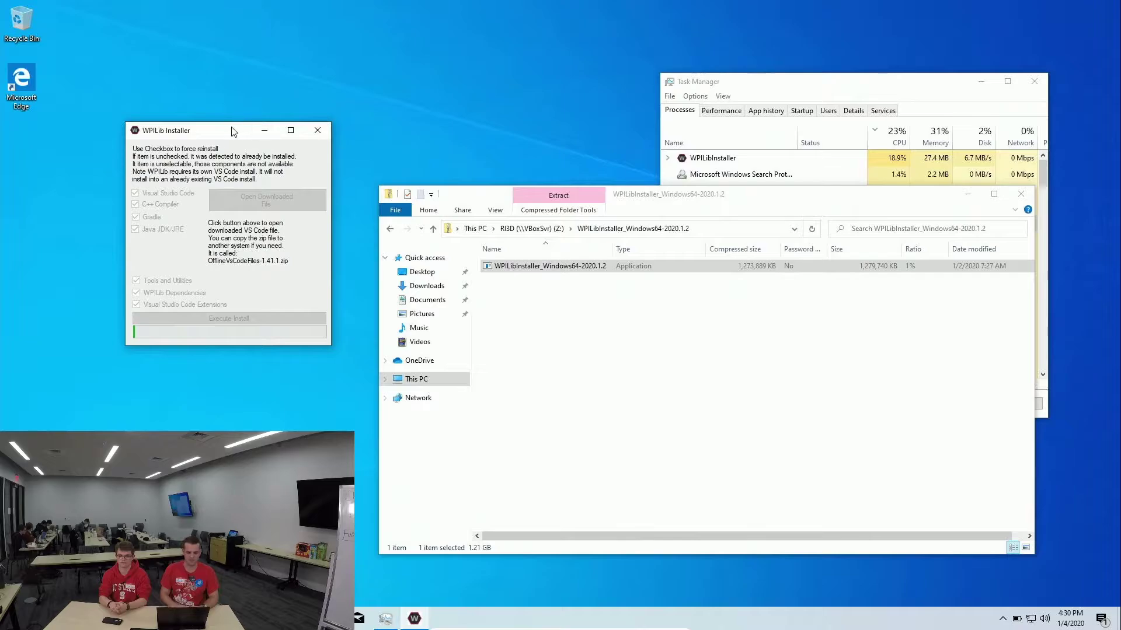
mouse_move(233, 131)
left_mouse_down()
mouse_move(329, 119)
mouse_move(224, 118)
left_mouse_up()
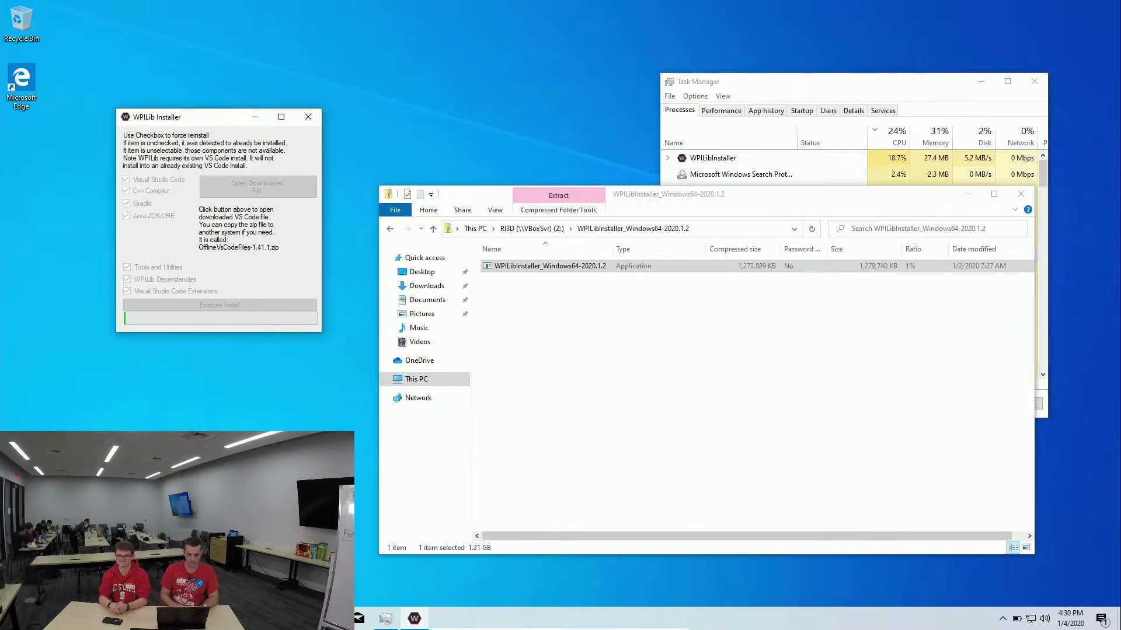
mouse_move(385, 619)
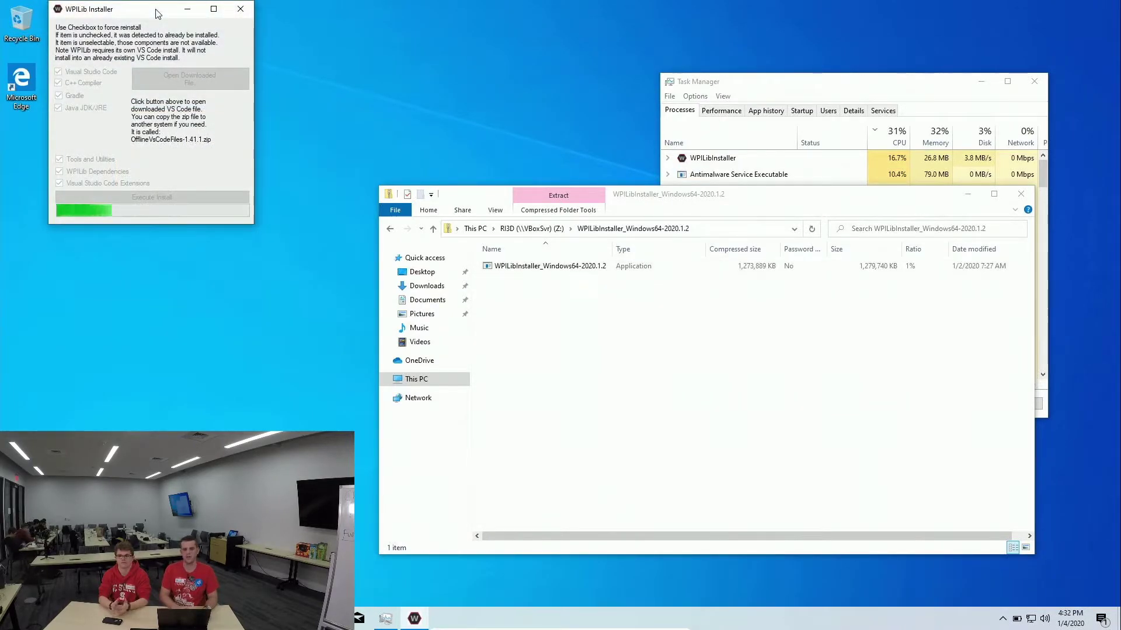
left_click_drag(157, 13, 163, 21)
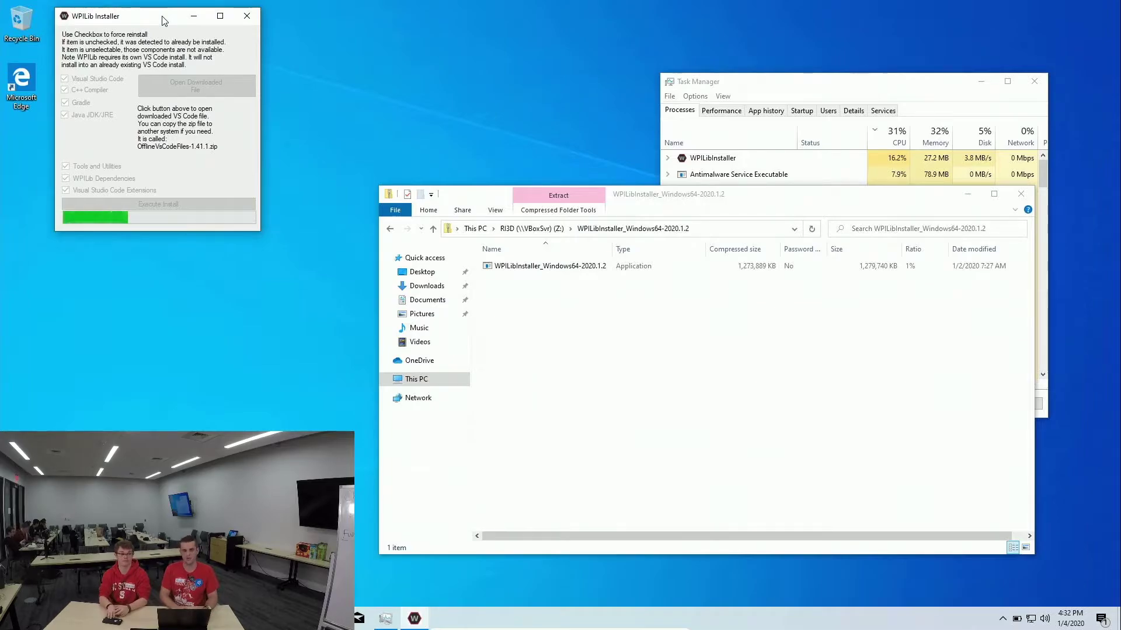
left_click_drag(163, 21, 233, 105)
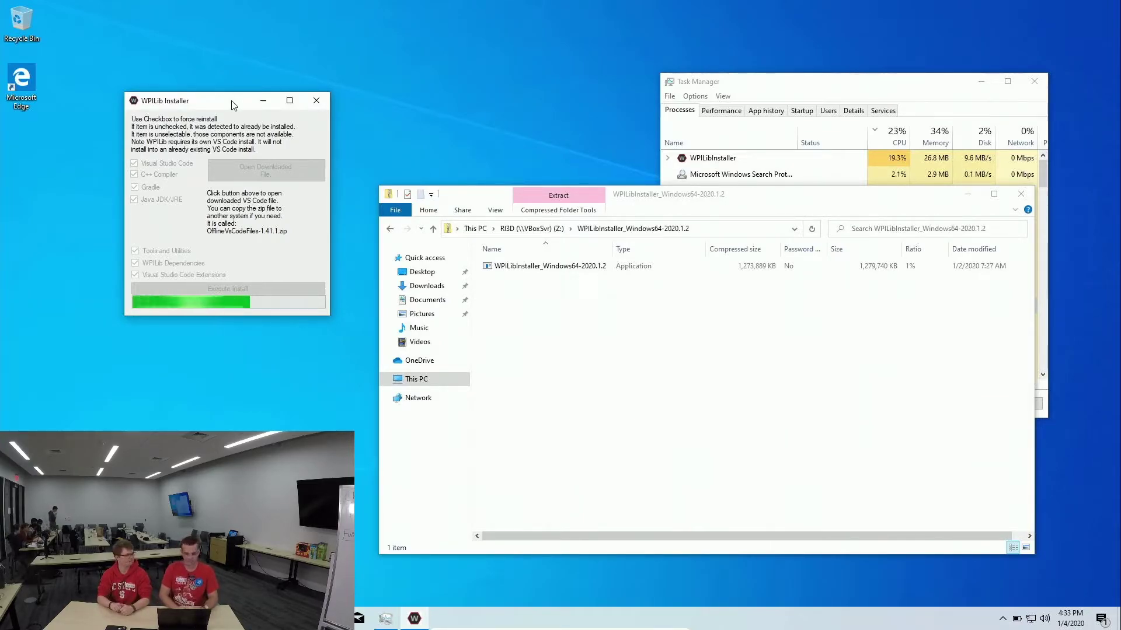
left_click_drag(208, 102, 296, 89)
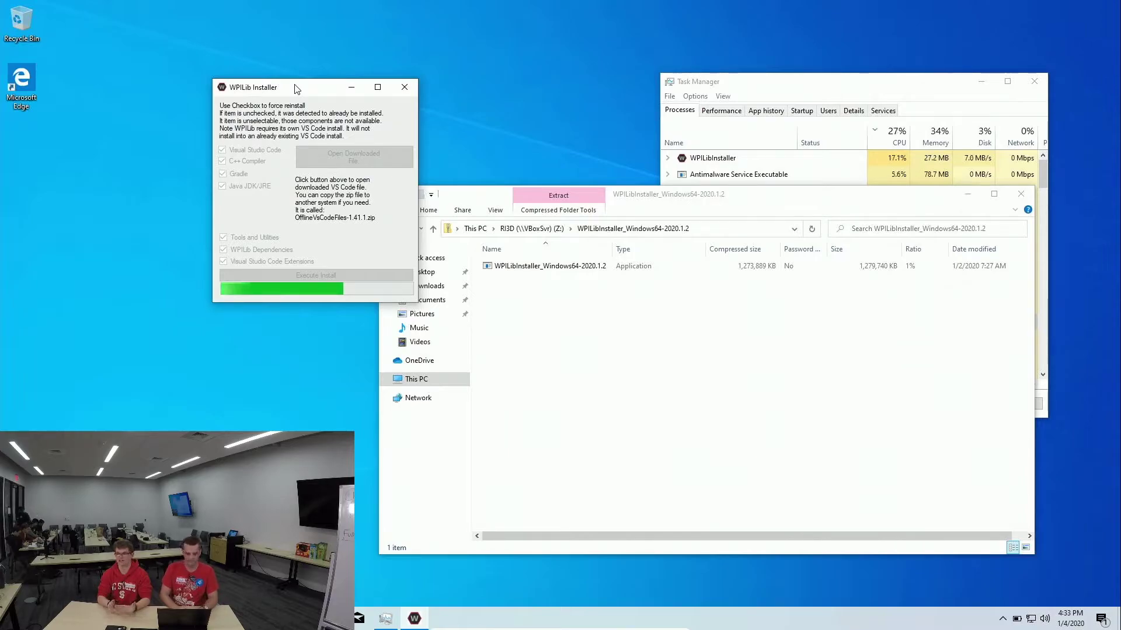
left_click_drag(295, 89, 207, 90)
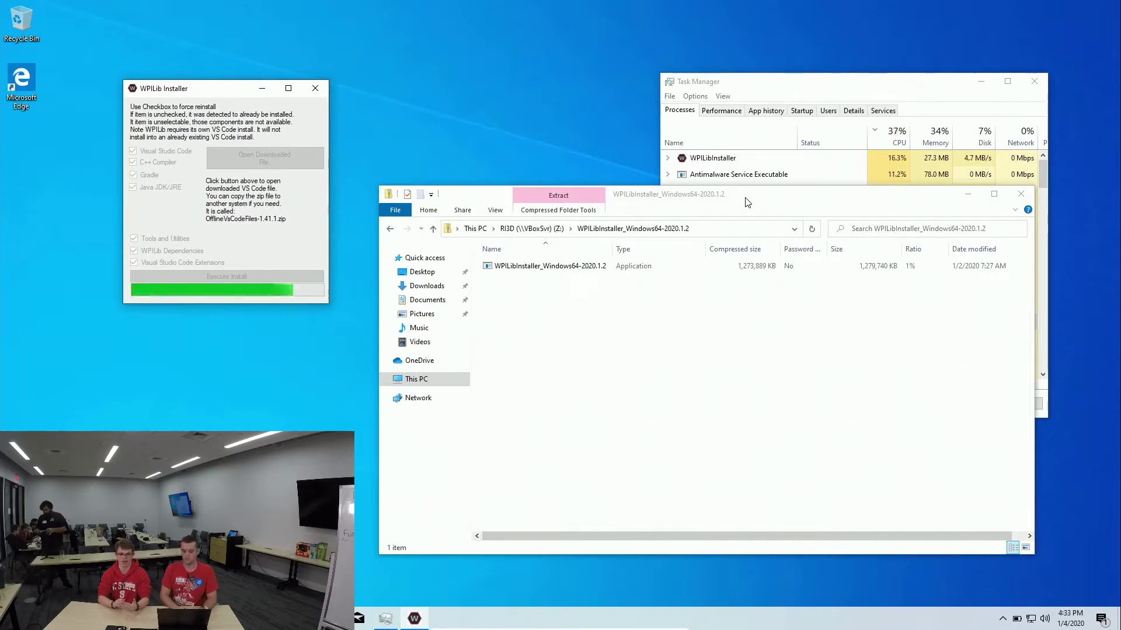
left_click_drag(748, 202, 751, 109)
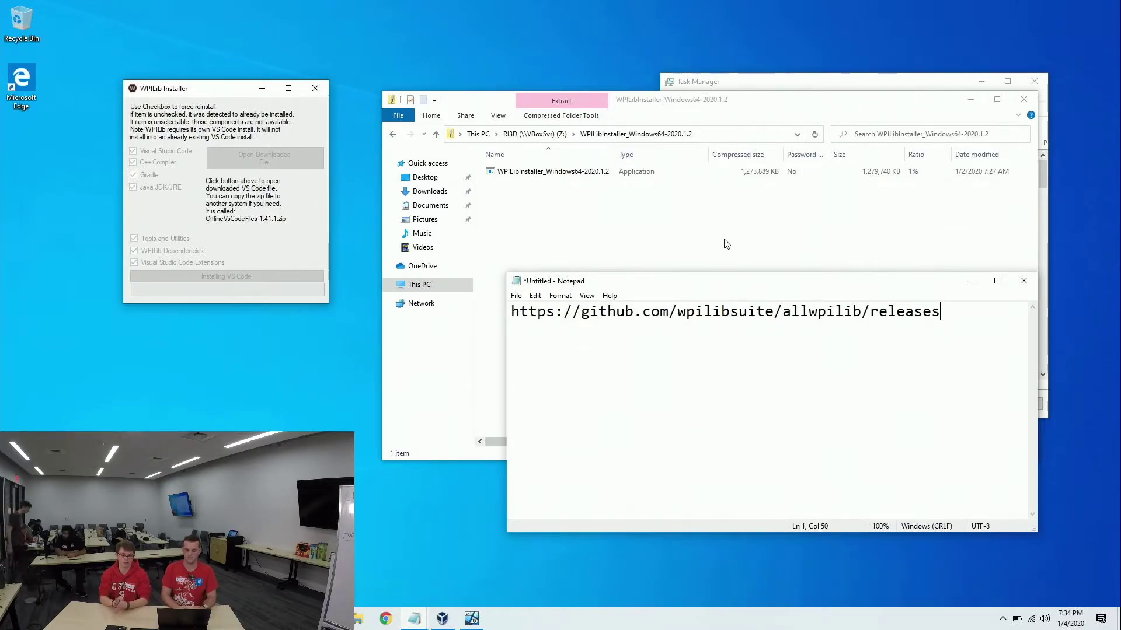
left_click_drag(725, 290, 253, 342)
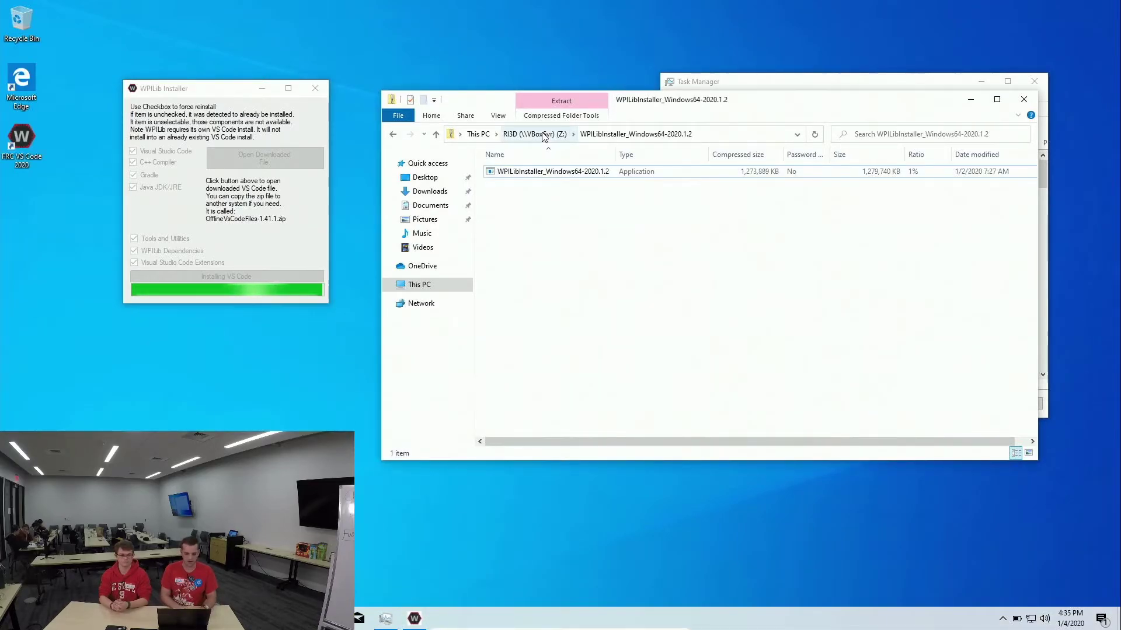
Extract all files of the SPARK-MAX-SDK-v1.5.1 archive on the RI3D (Z:) drive to the Desktop.
left_click(535, 134)
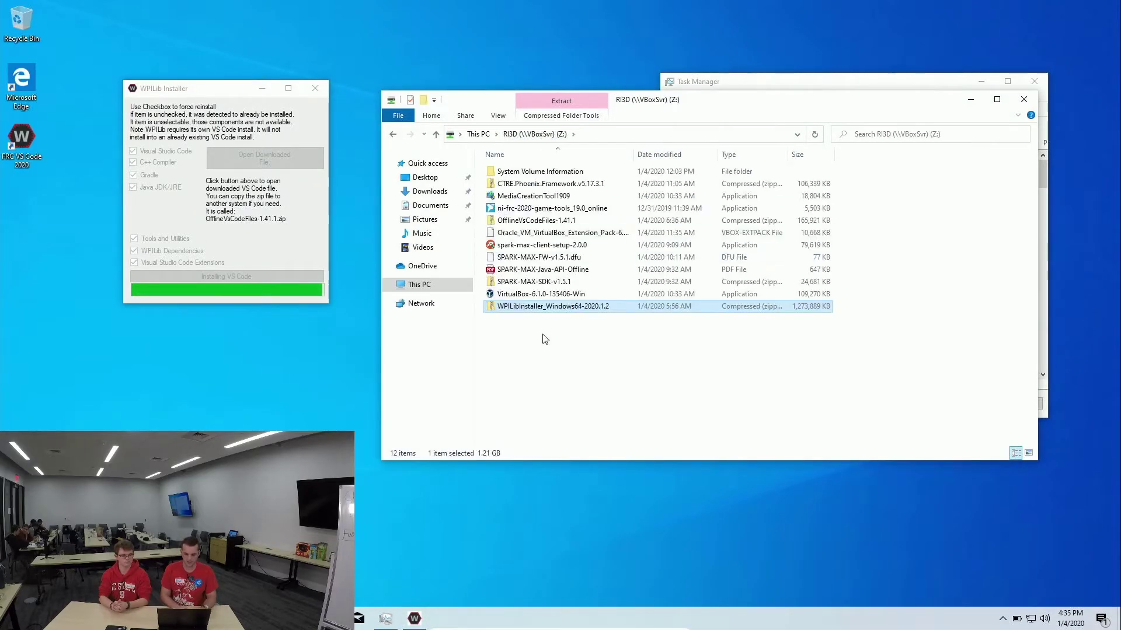
left_click(549, 373)
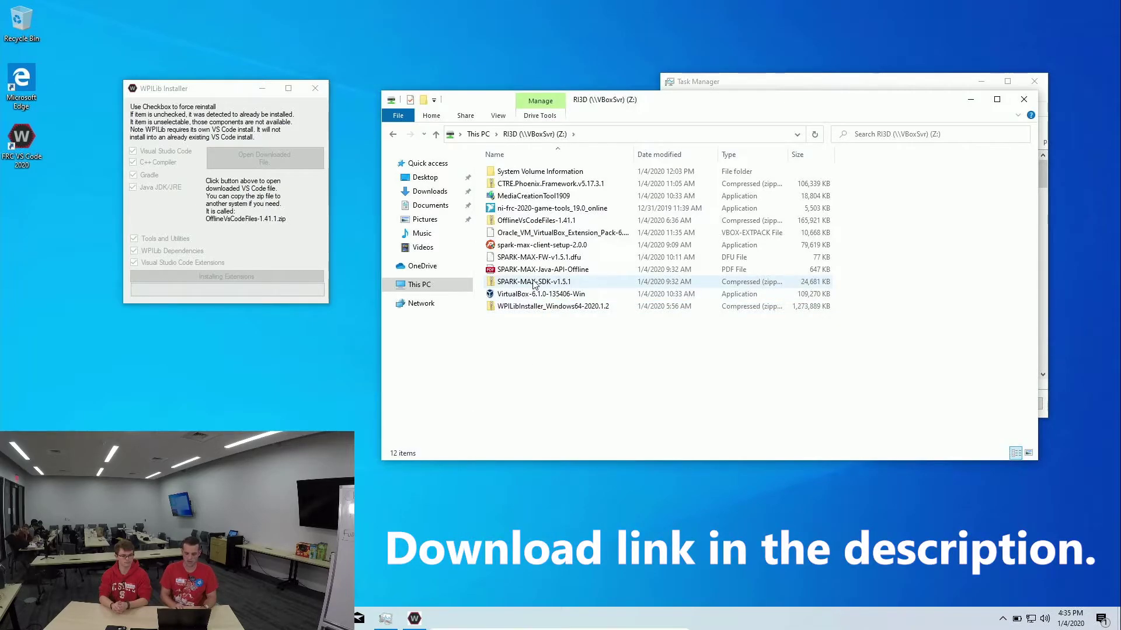
right_click(533, 283)
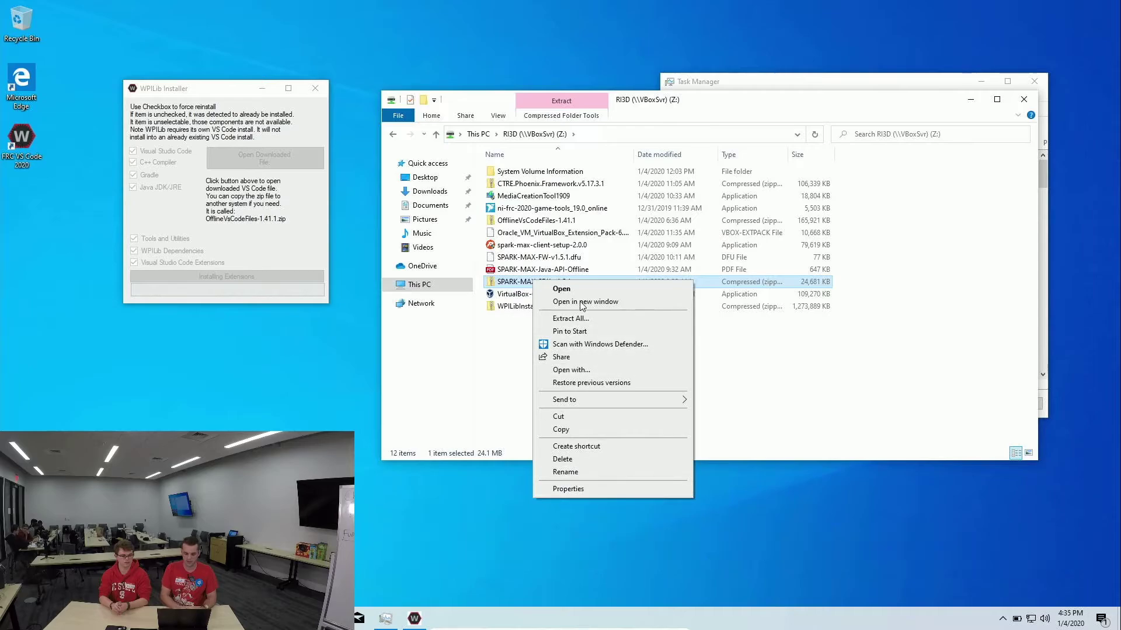
left_click(580, 318)
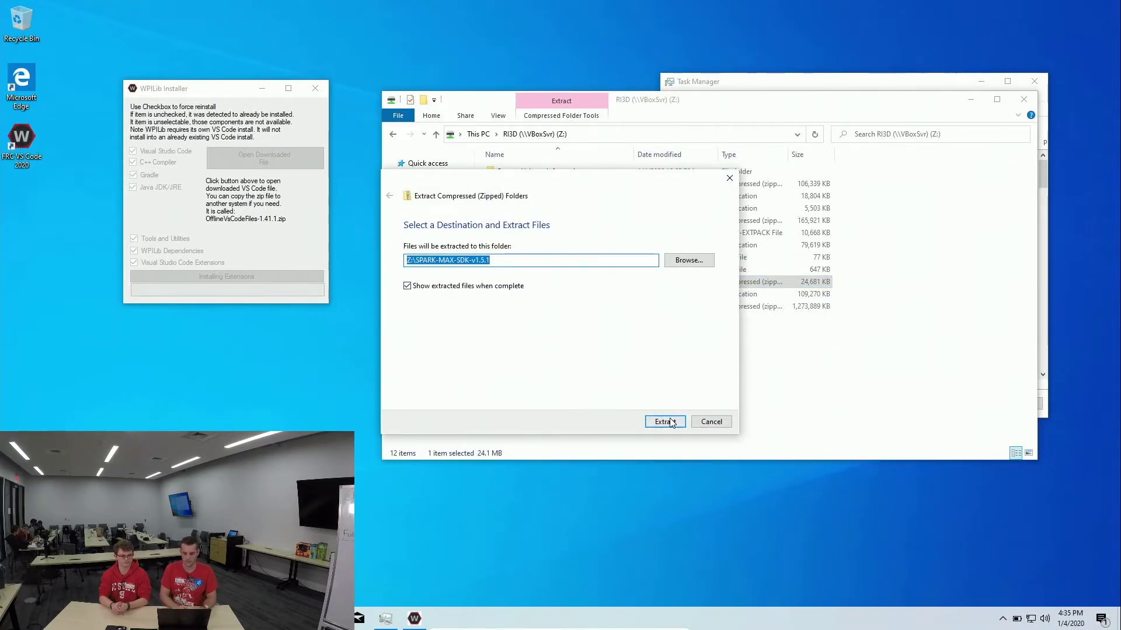
left_click(671, 259)
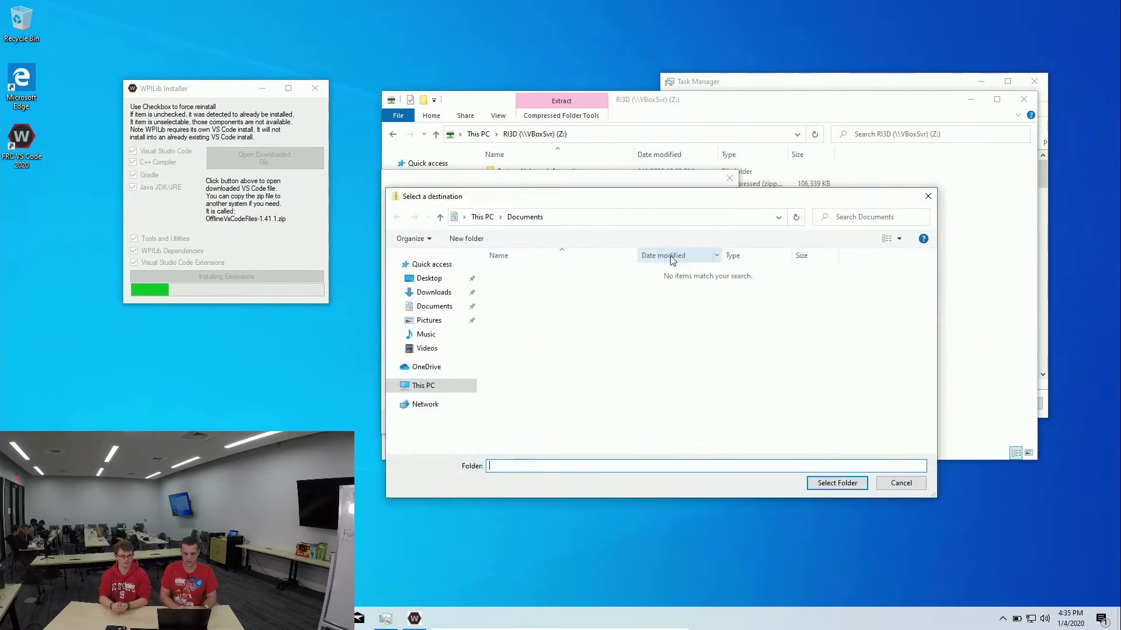
left_click(428, 279)
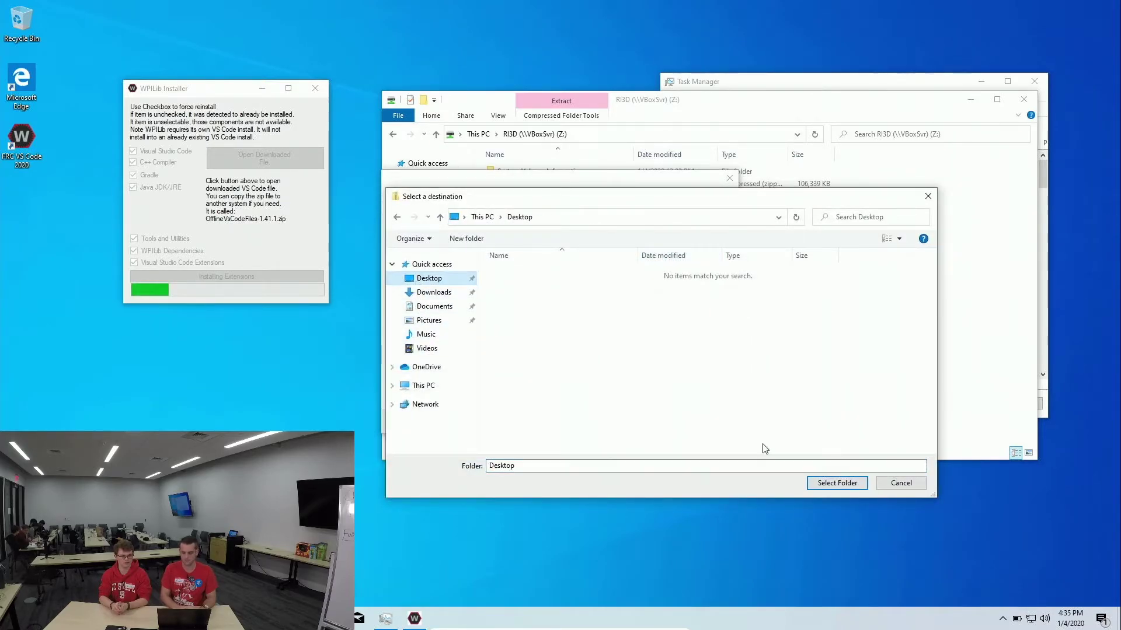
left_click(832, 483)
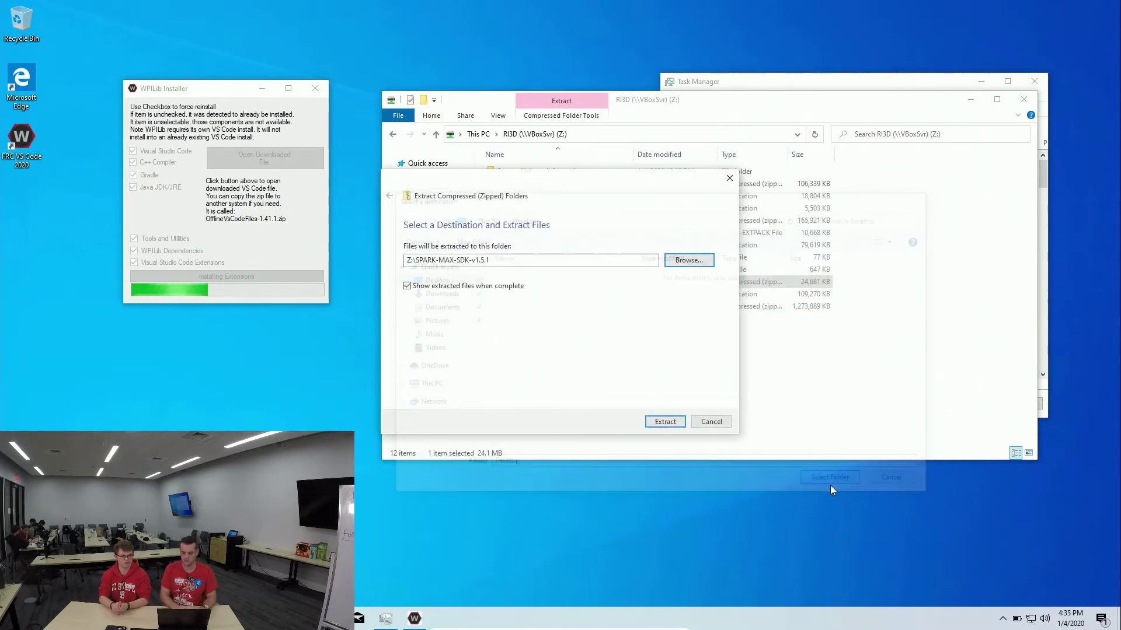
left_click(664, 421)
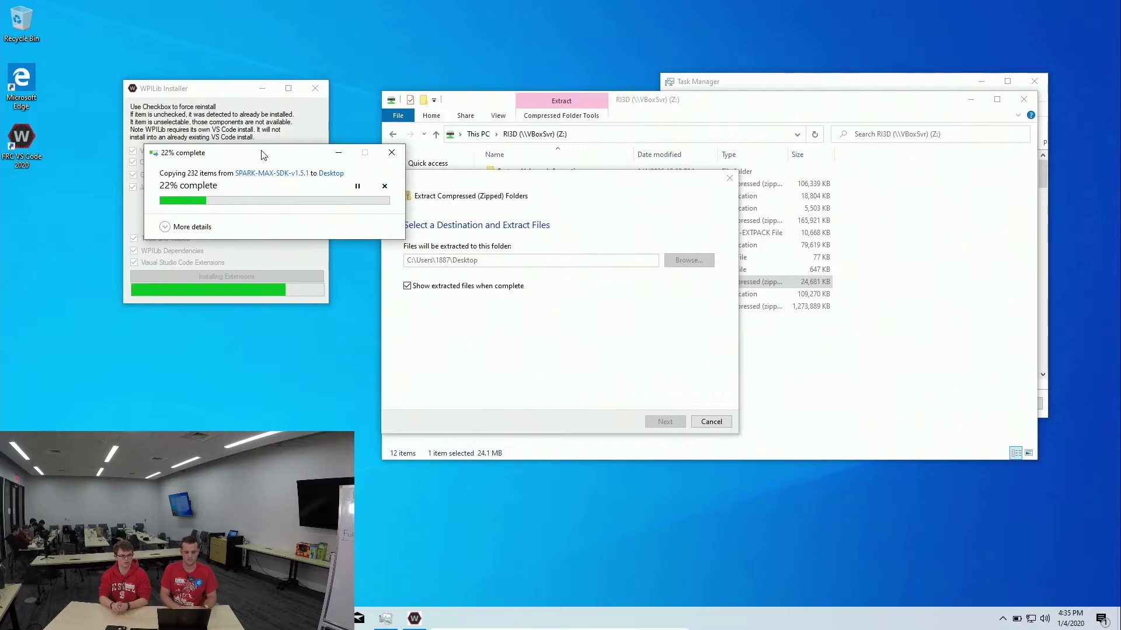
Copy the extracted maven and vendordeps folders from the Desktop folder.
left_click_drag(261, 155, 573, 87)
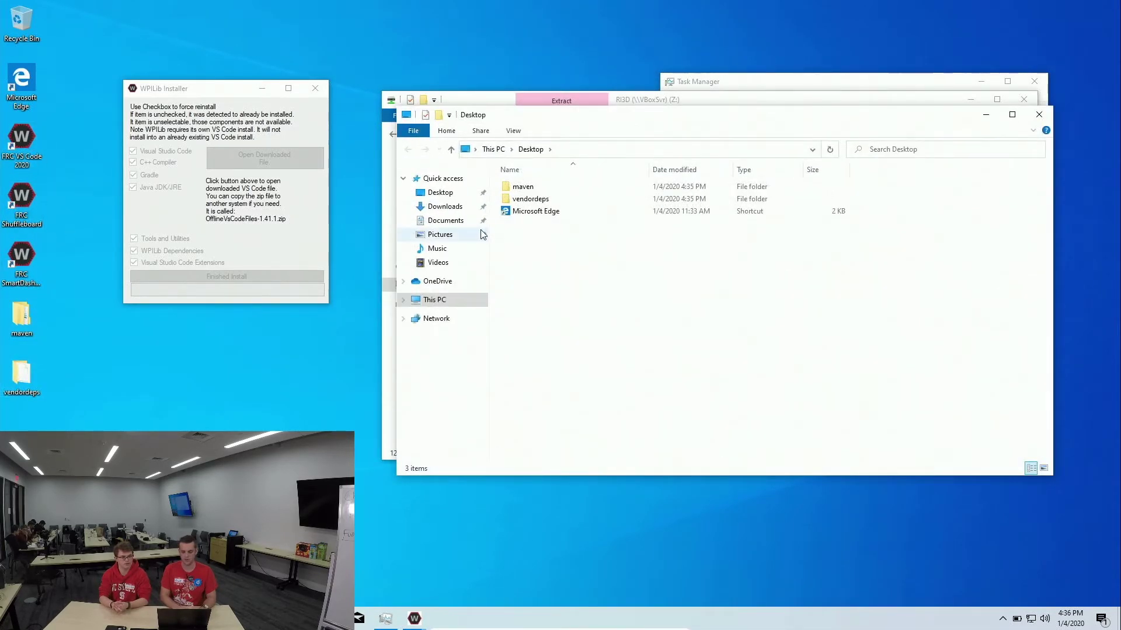
left_click(531, 193)
left_click(531, 199, "shift")
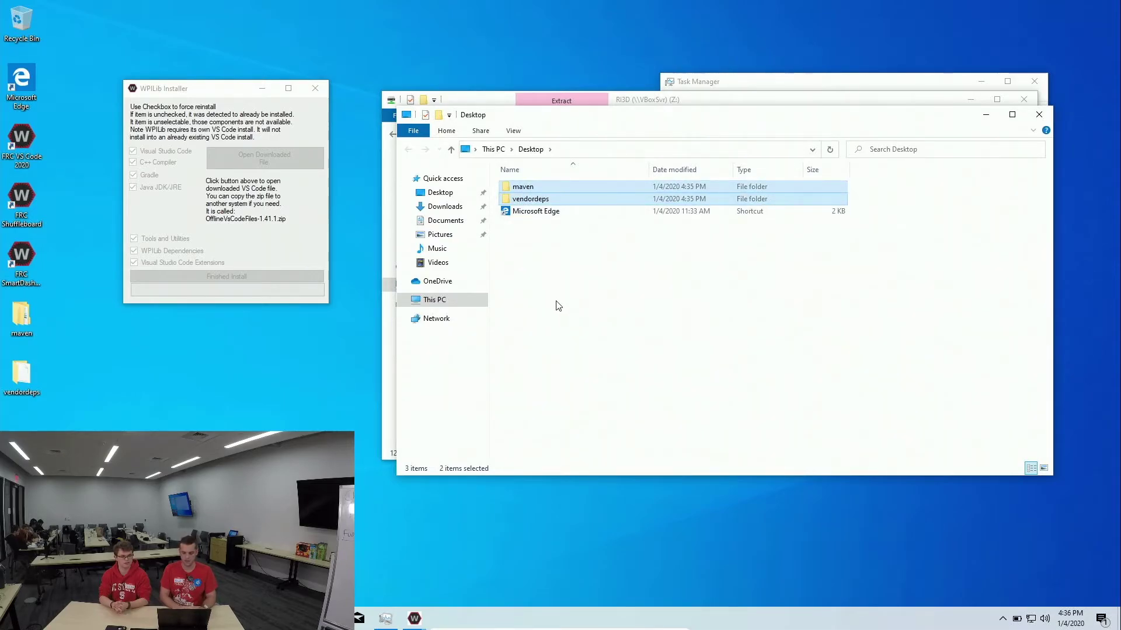
left_click_drag(690, 118, 665, 254)
left_click_drag(729, 106, 576, 79)
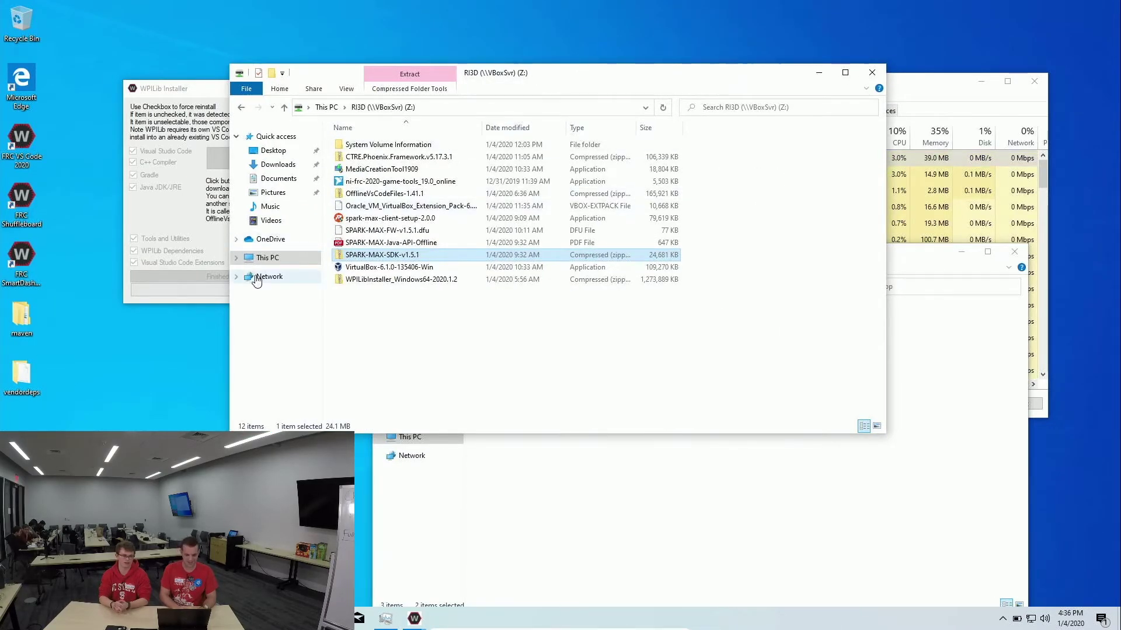
Paste the maven and vendordeps folders into C:\Users\Public\wpilib\2020.
left_click(266, 255)
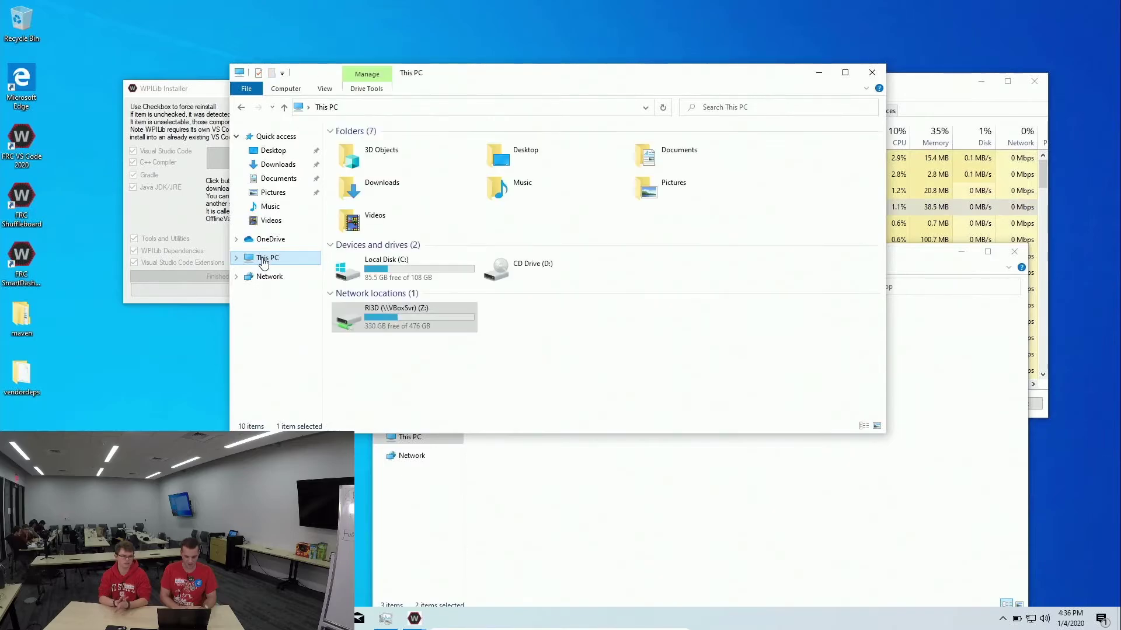
double_click(407, 271)
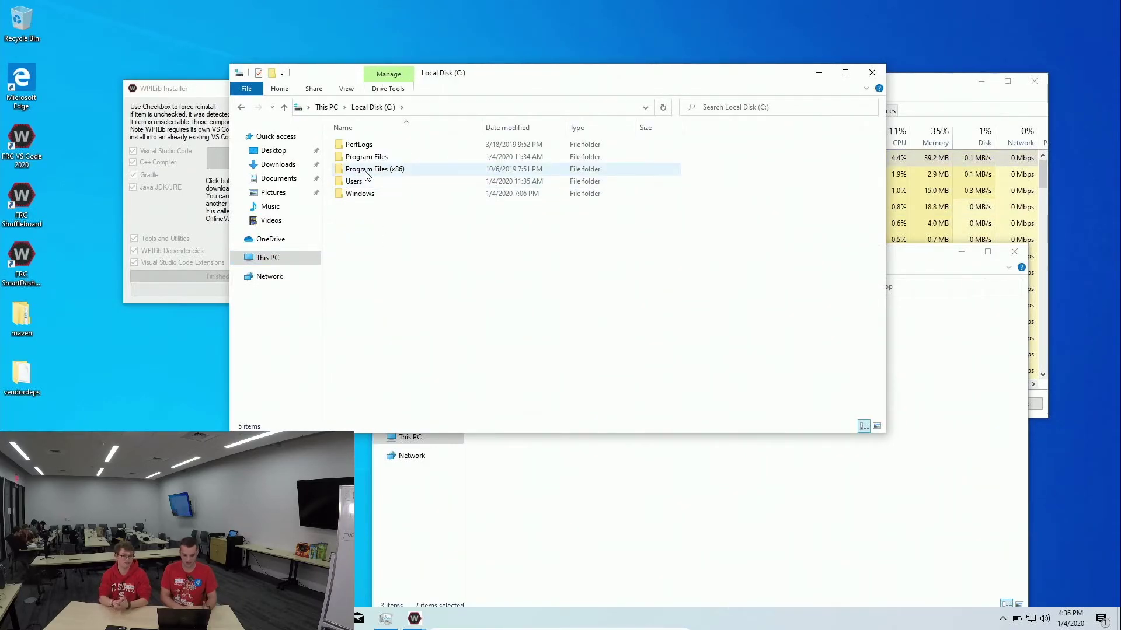
double_click(382, 186)
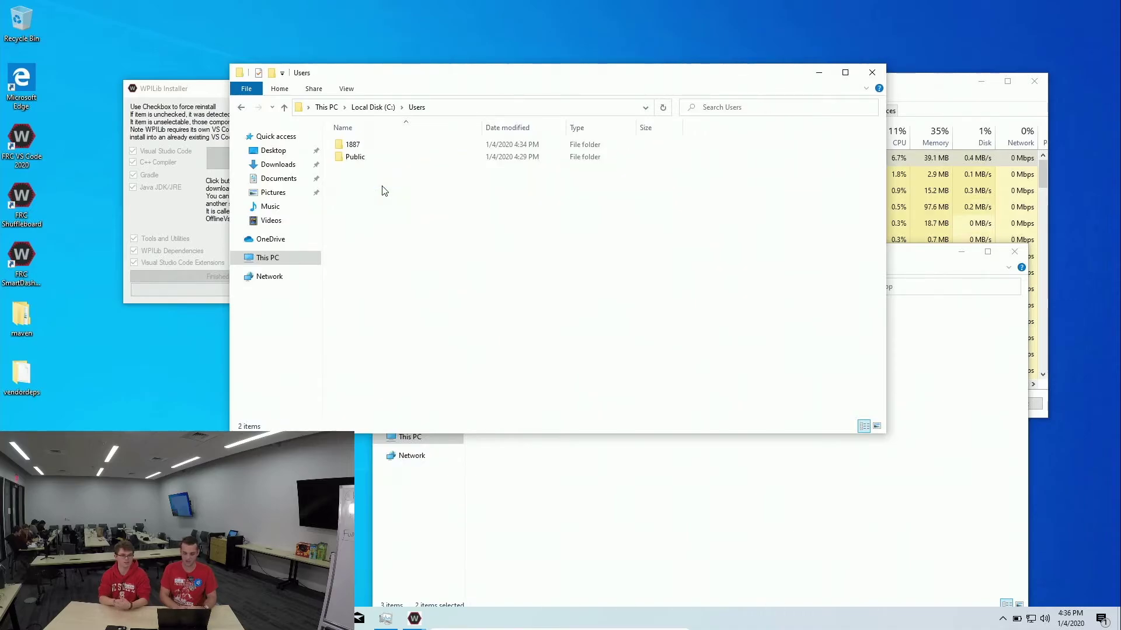
double_click(353, 157)
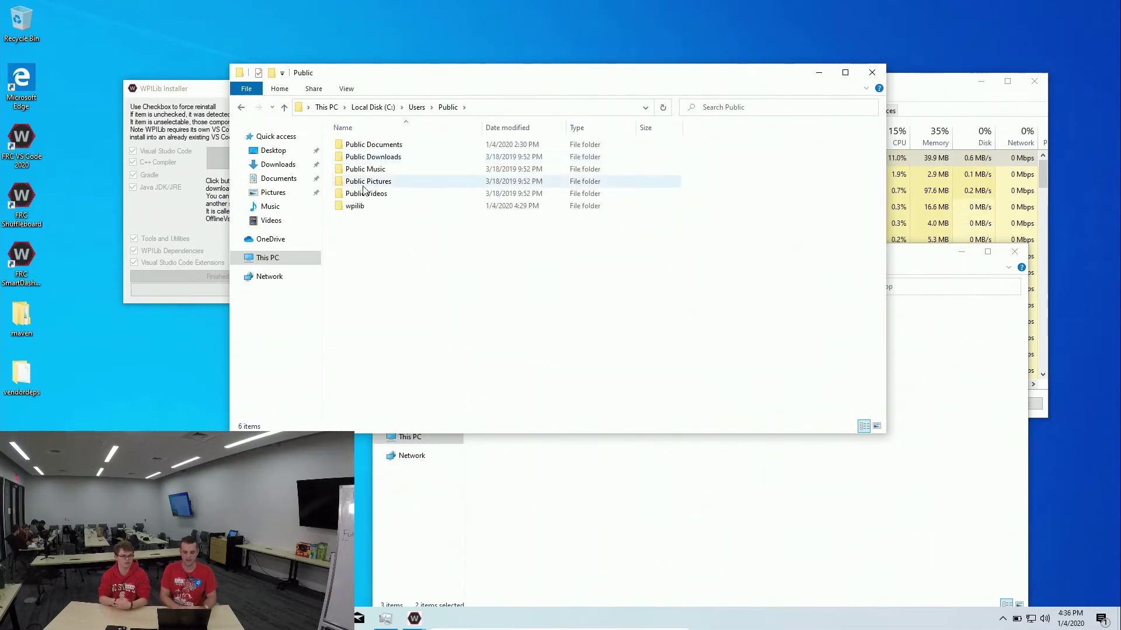
double_click(375, 208)
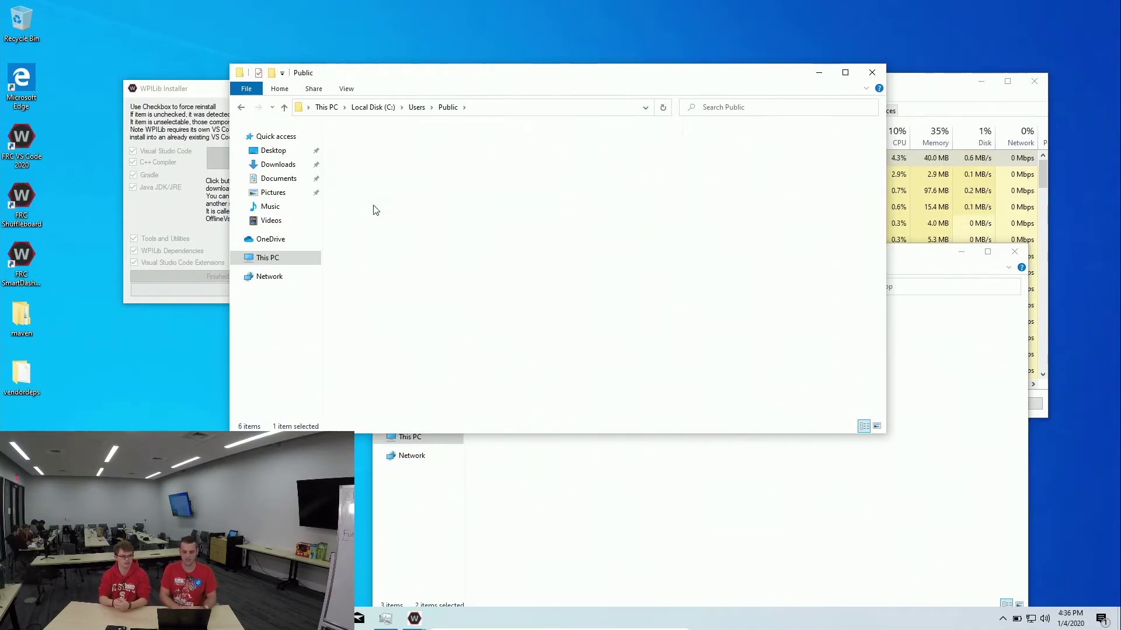
double_click(352, 145)
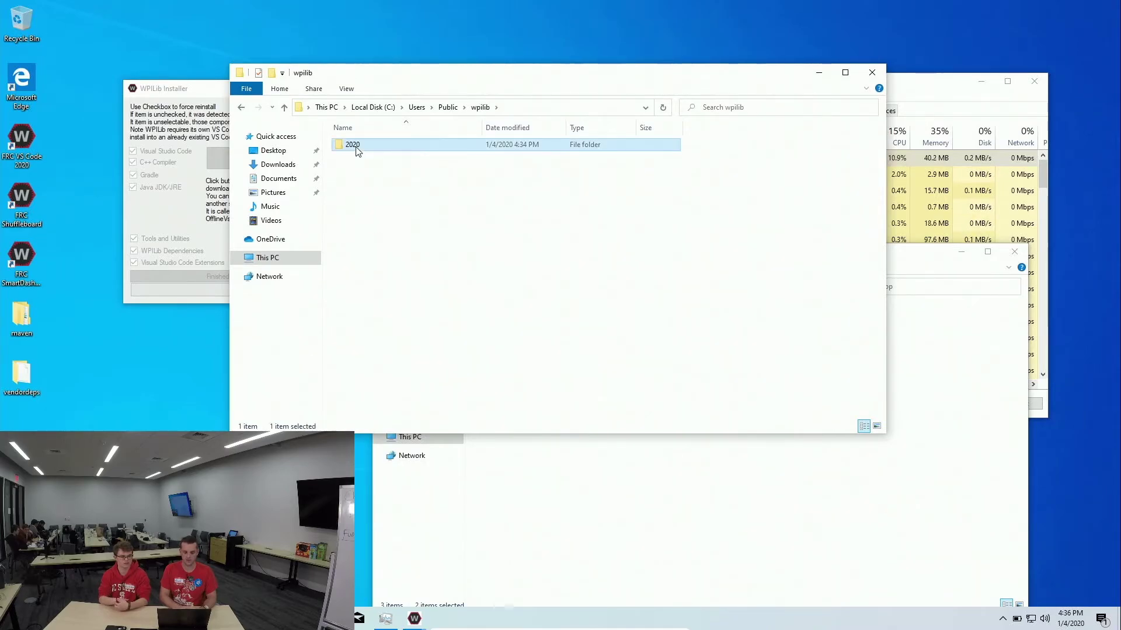
left_click(416, 342)
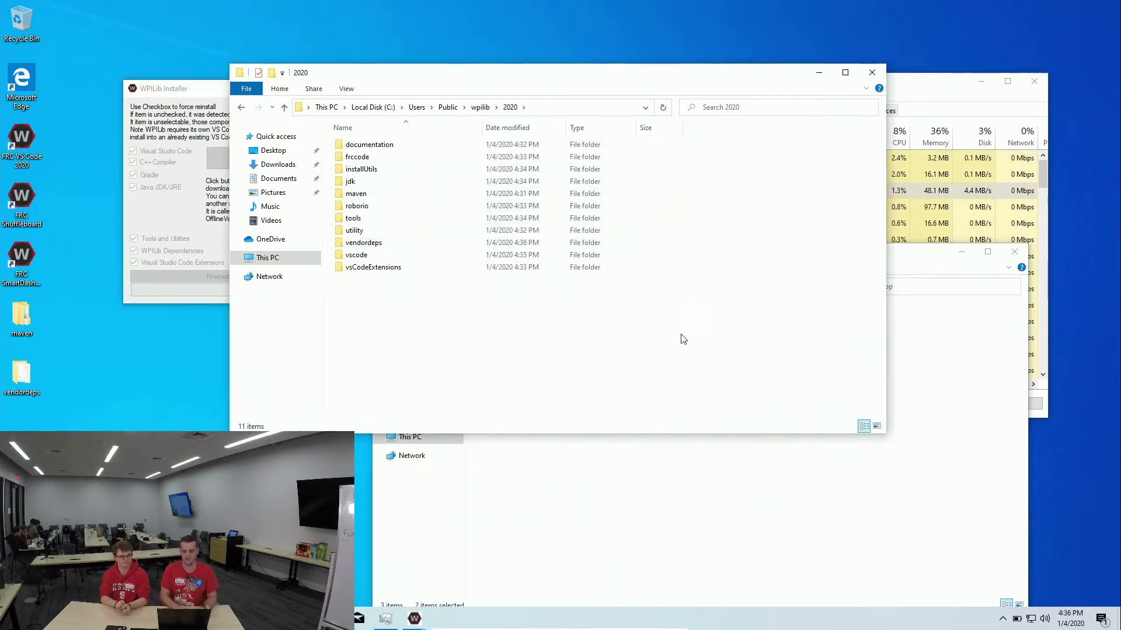
Launch FRC VS Code 2020 from the desktop and minimize the open File Explorer windows.
left_click(55, 146)
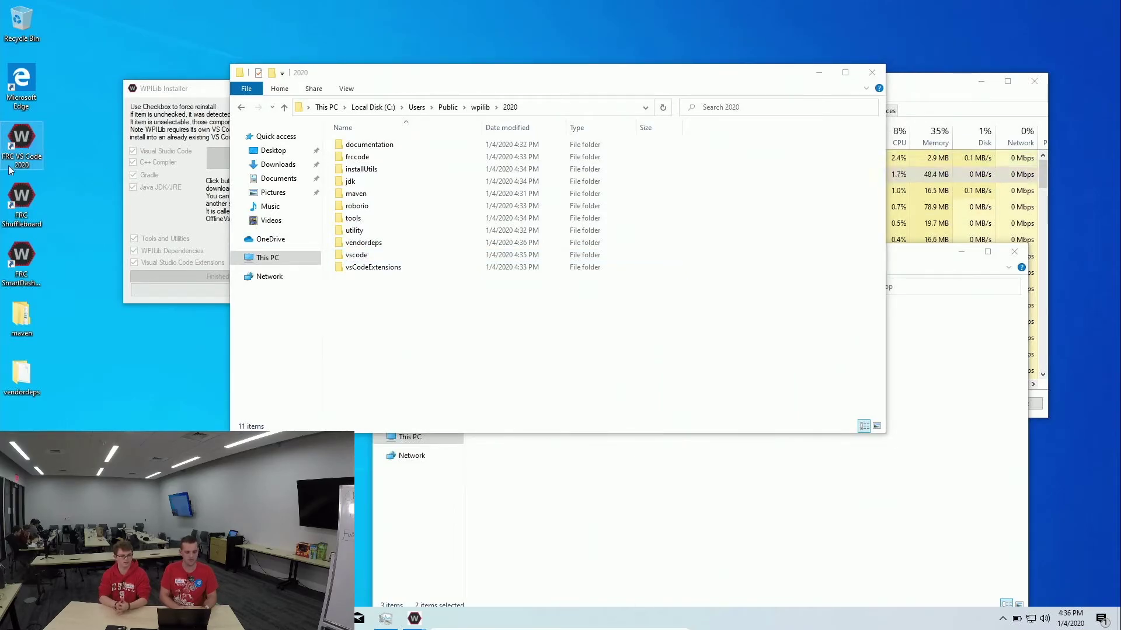
double_click(27, 140)
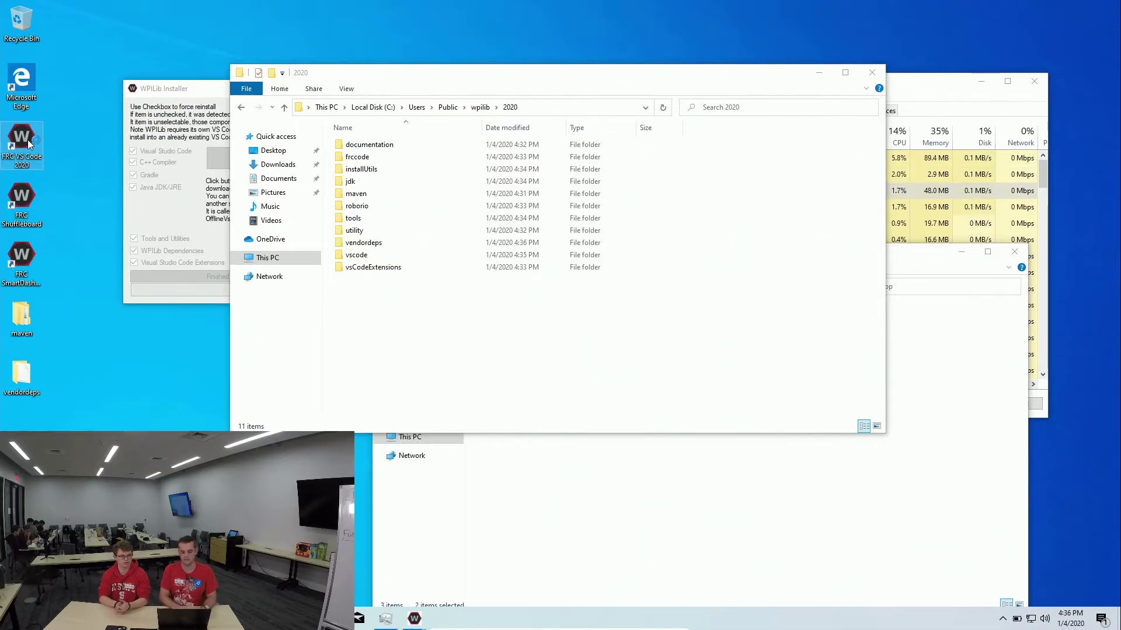
left_click(963, 251)
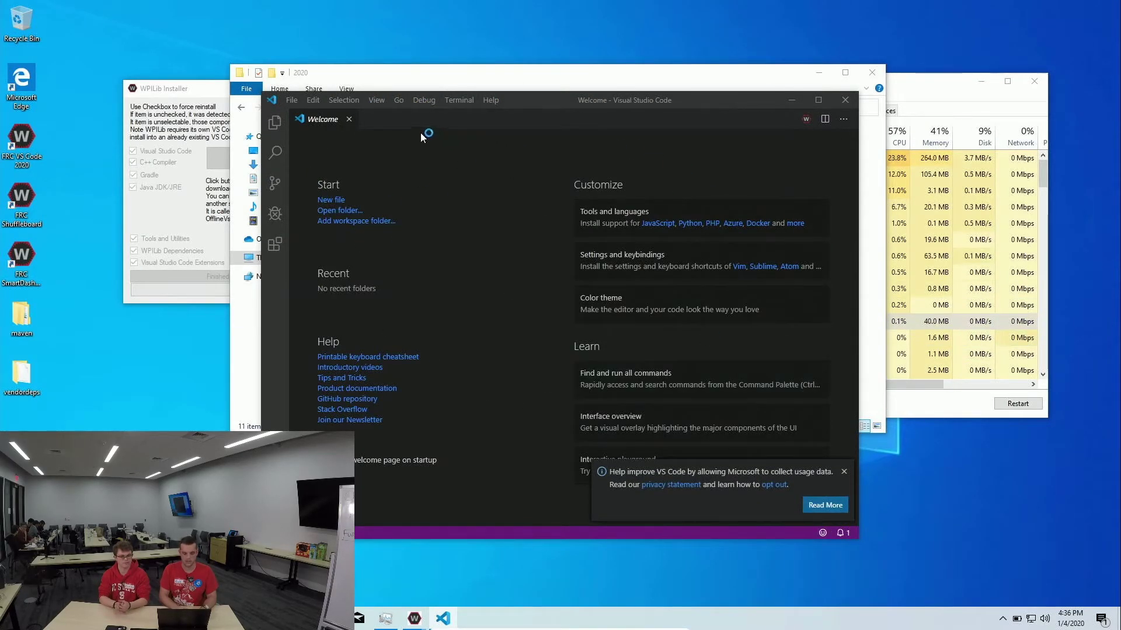
left_click(467, 91)
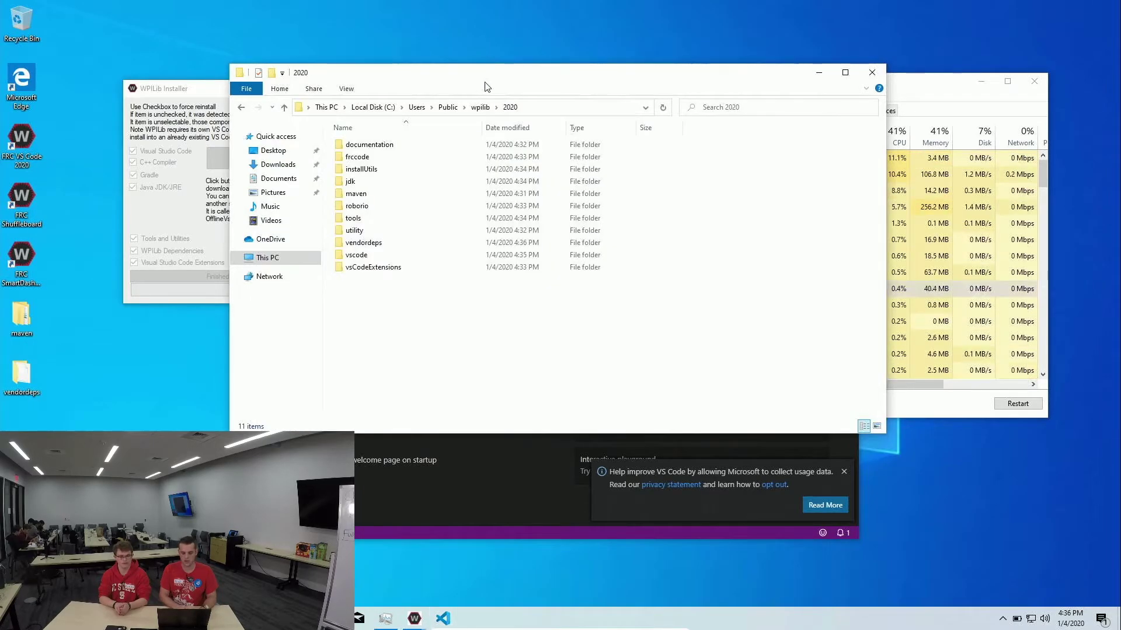
left_click(819, 73)
left_click_drag(700, 100, 716, 38)
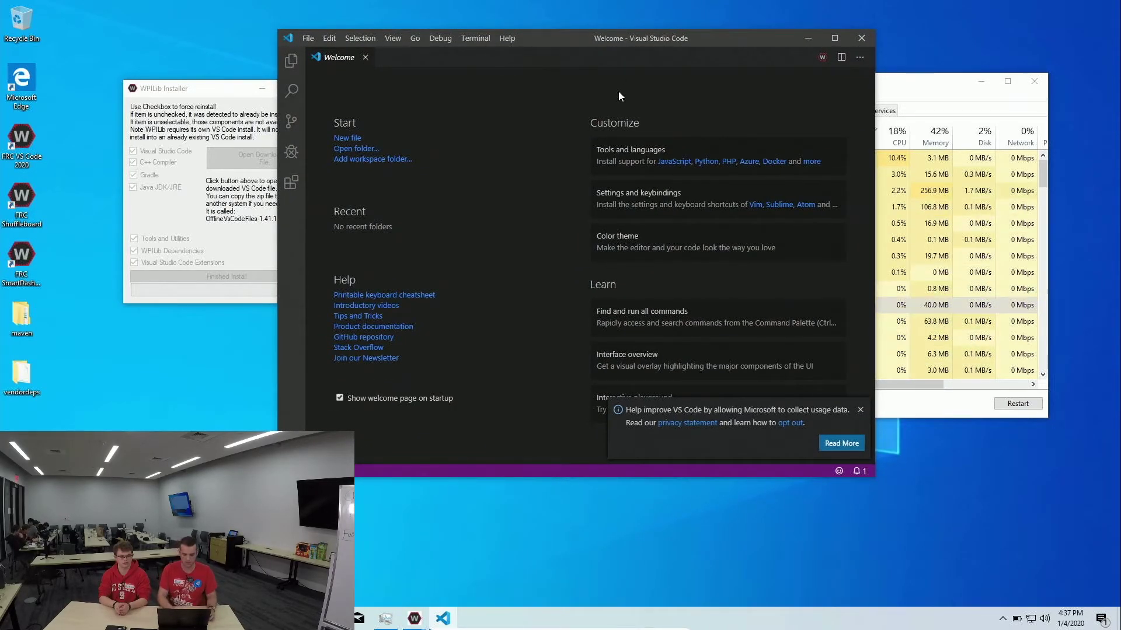
Run the command "WPILib: Create a new project" to open the project creator.
key("ctrl+shift+p")
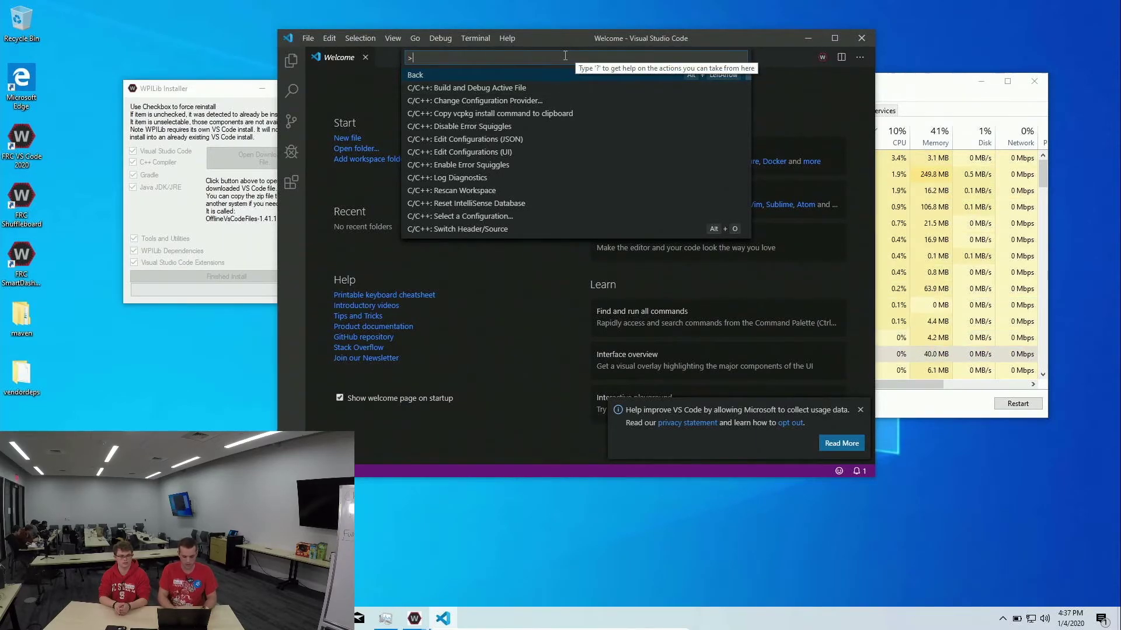
type("wpi")
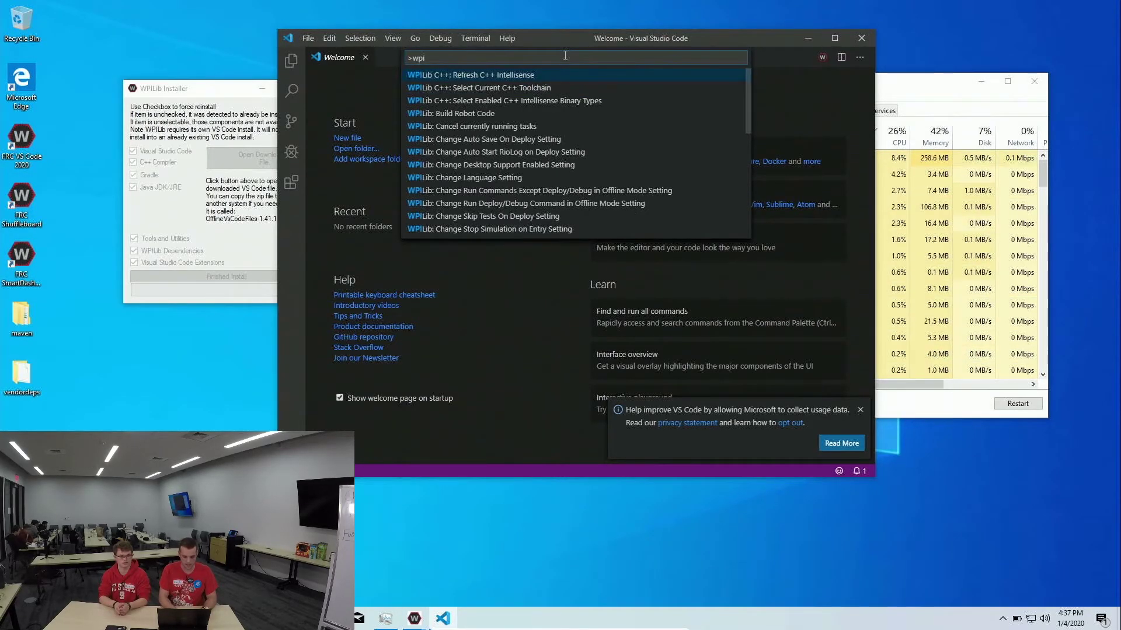
type("lib: ")
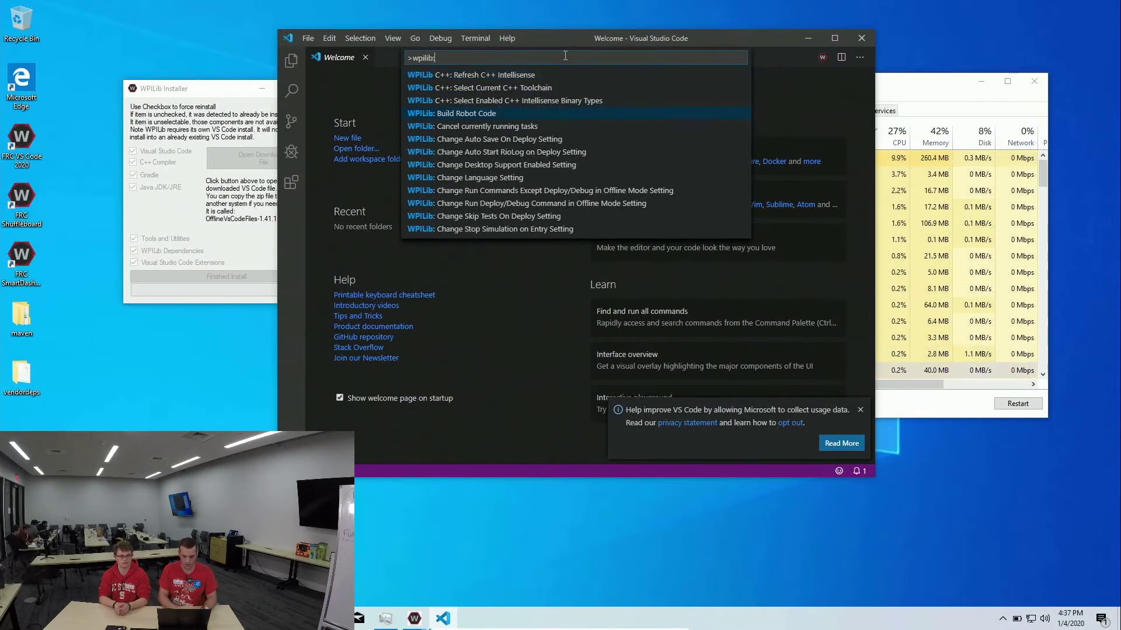
type("crea")
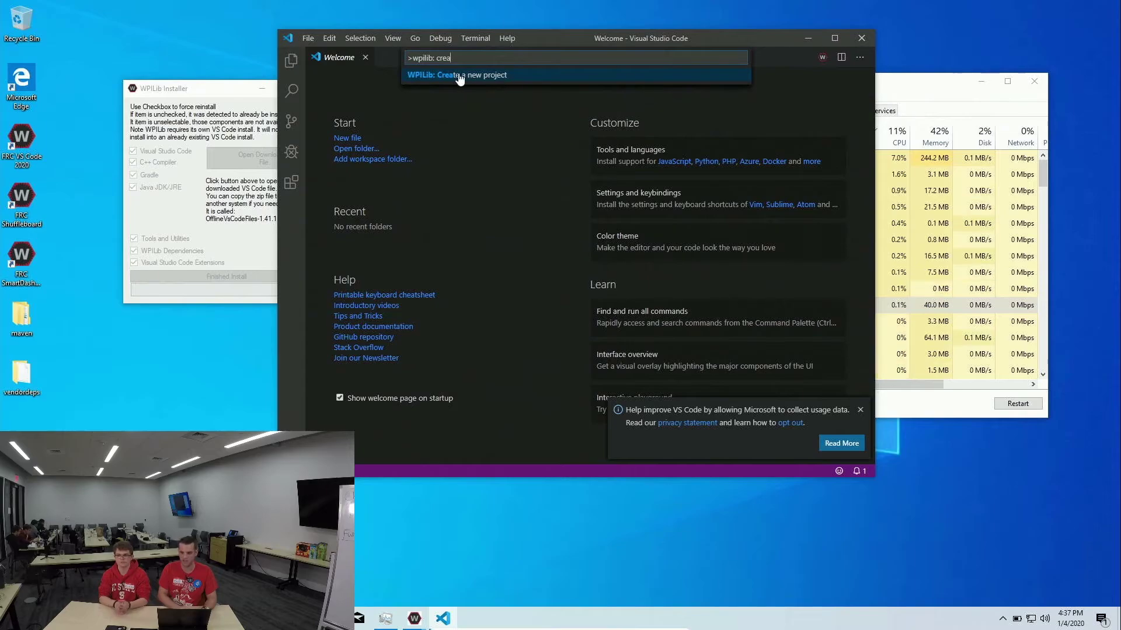
left_click(521, 86)
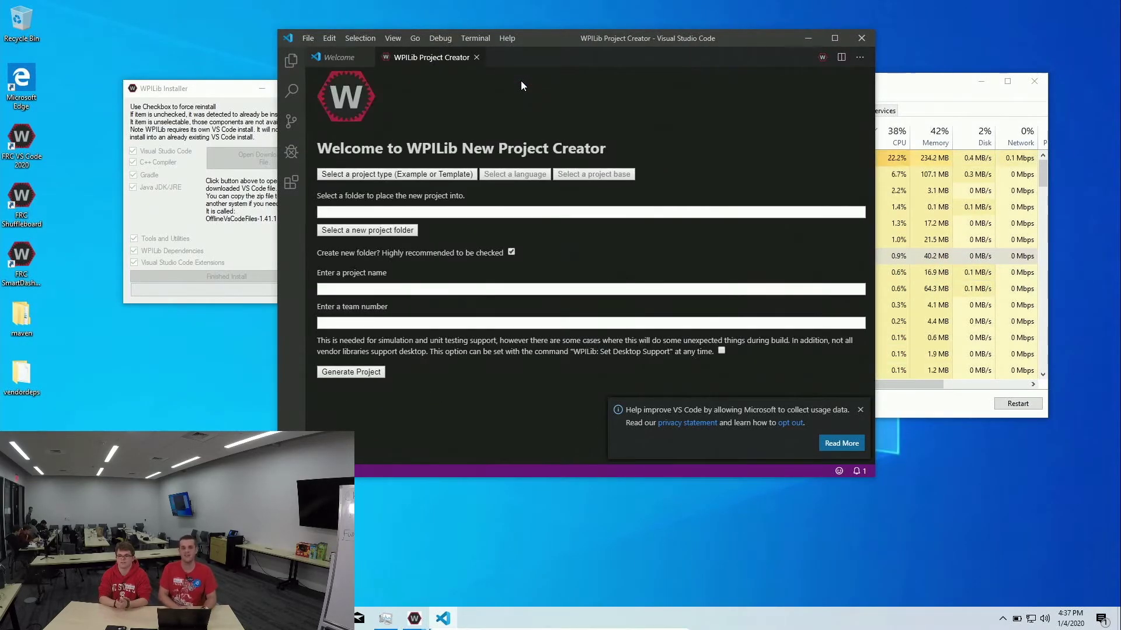
Choose a template project in java with Command Robot as the project base.
left_click(378, 177)
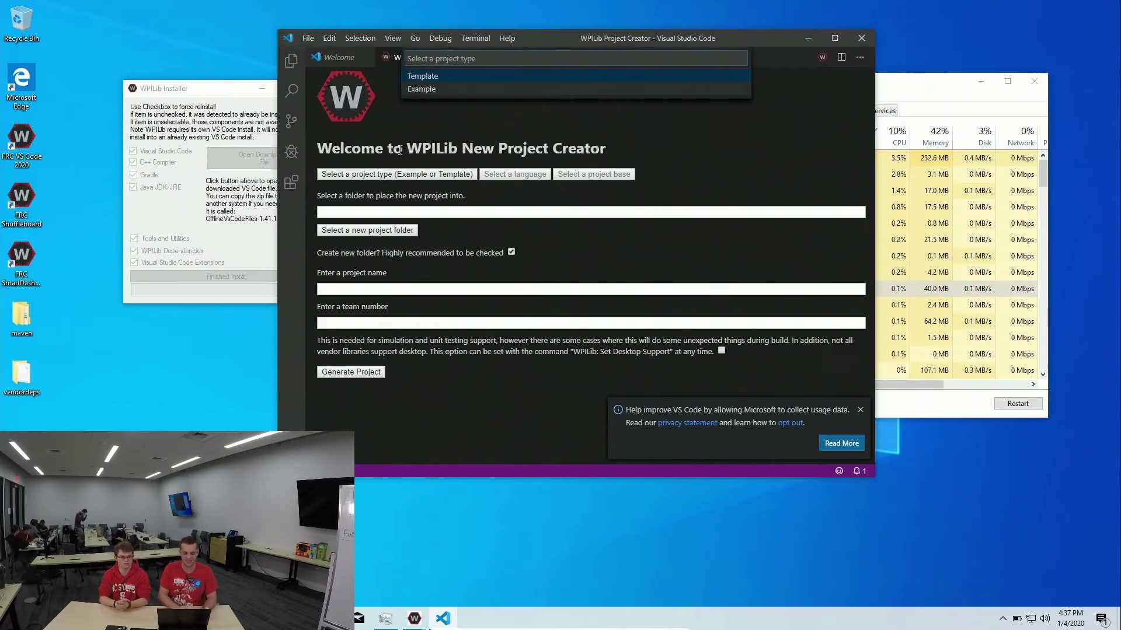
left_click(433, 77)
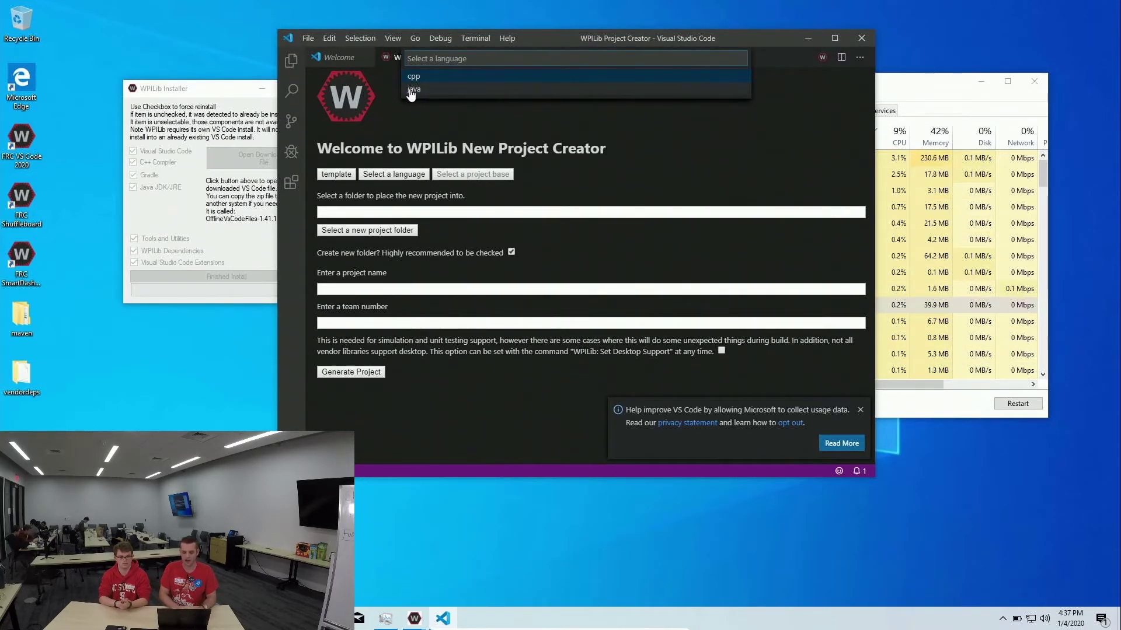
left_click(437, 93)
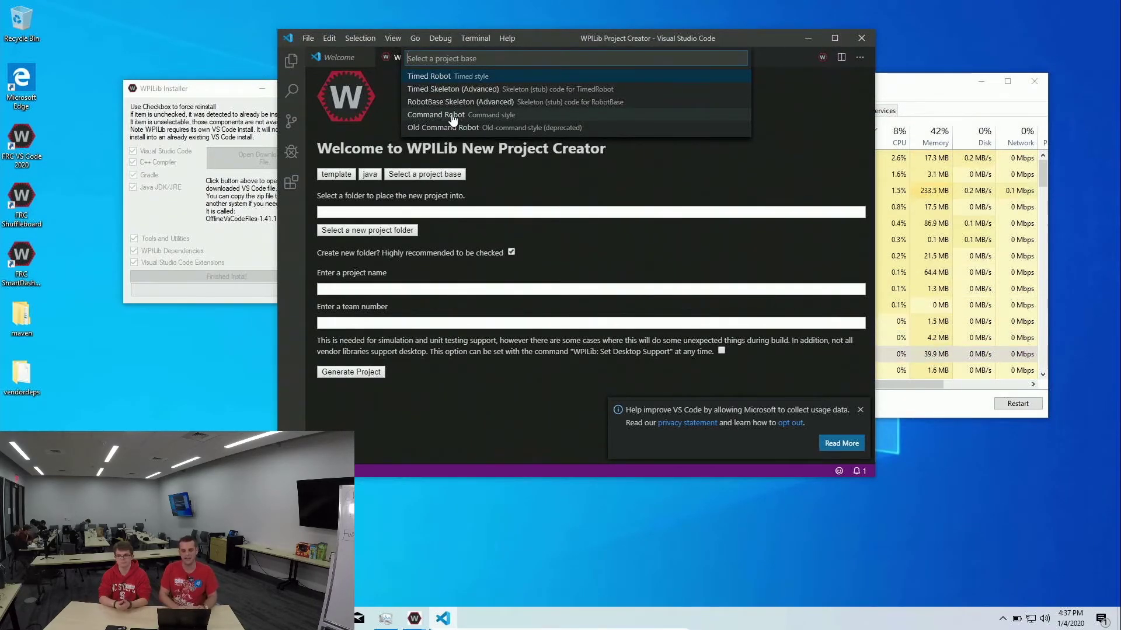
left_click(453, 116)
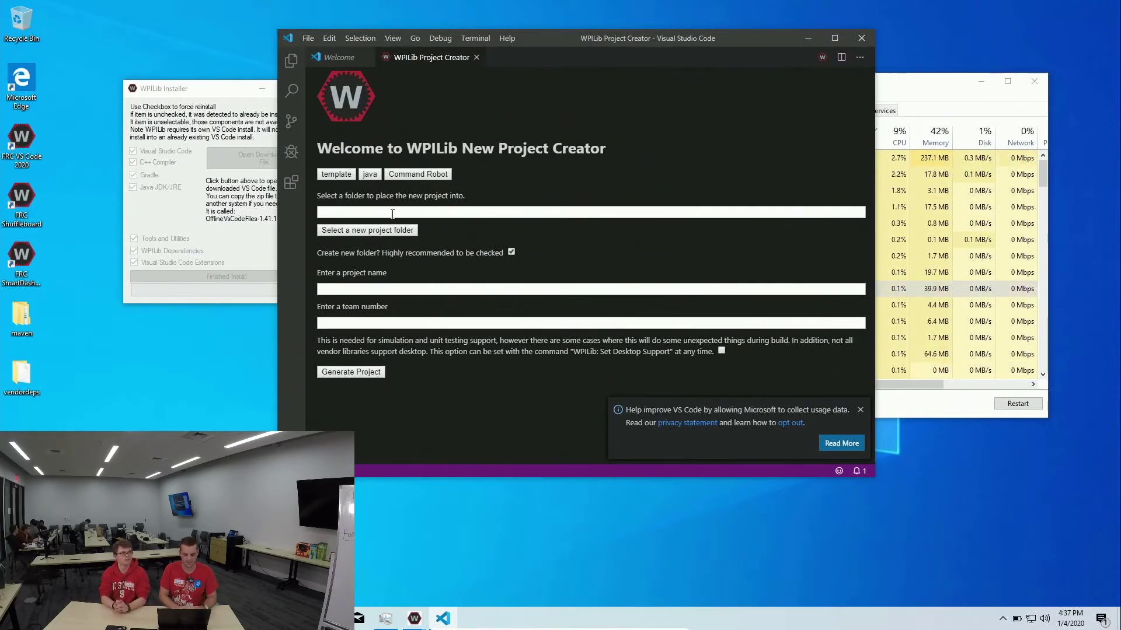
Create a folder named 1887Code2020 in Documents and choose it as the location for the new project.
left_click(367, 230)
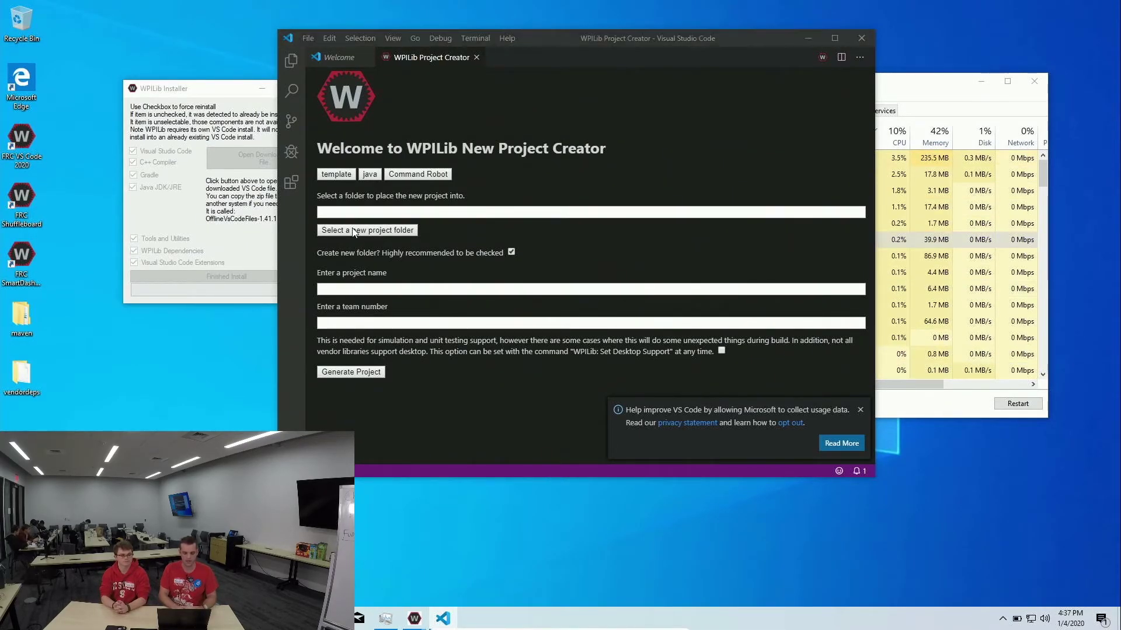
right_click(413, 195)
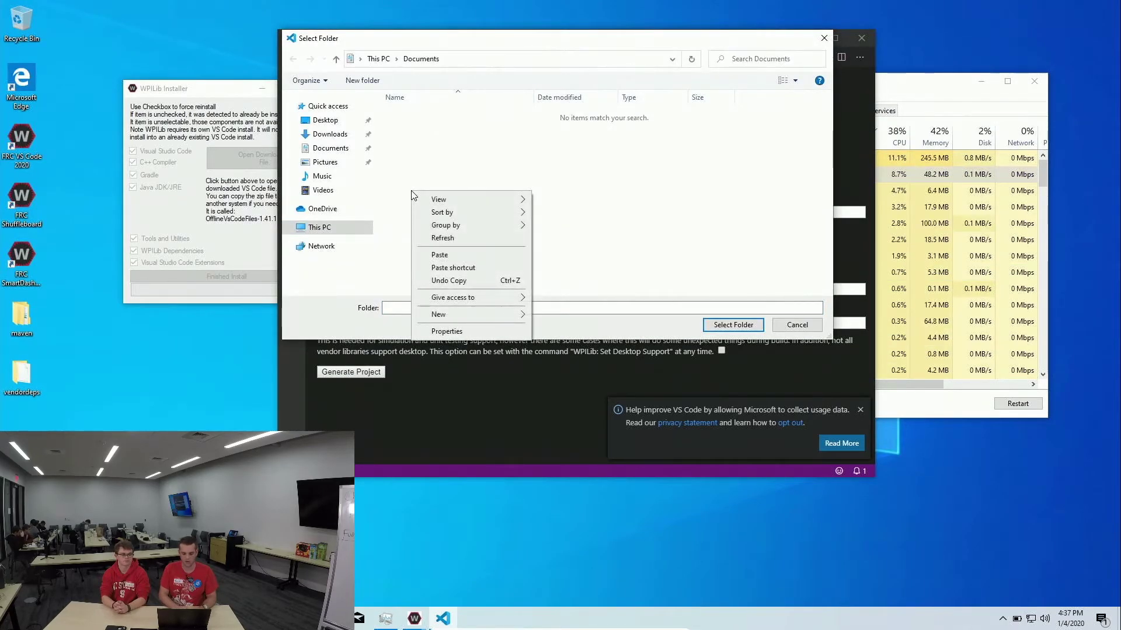
mouse_move(524, 322)
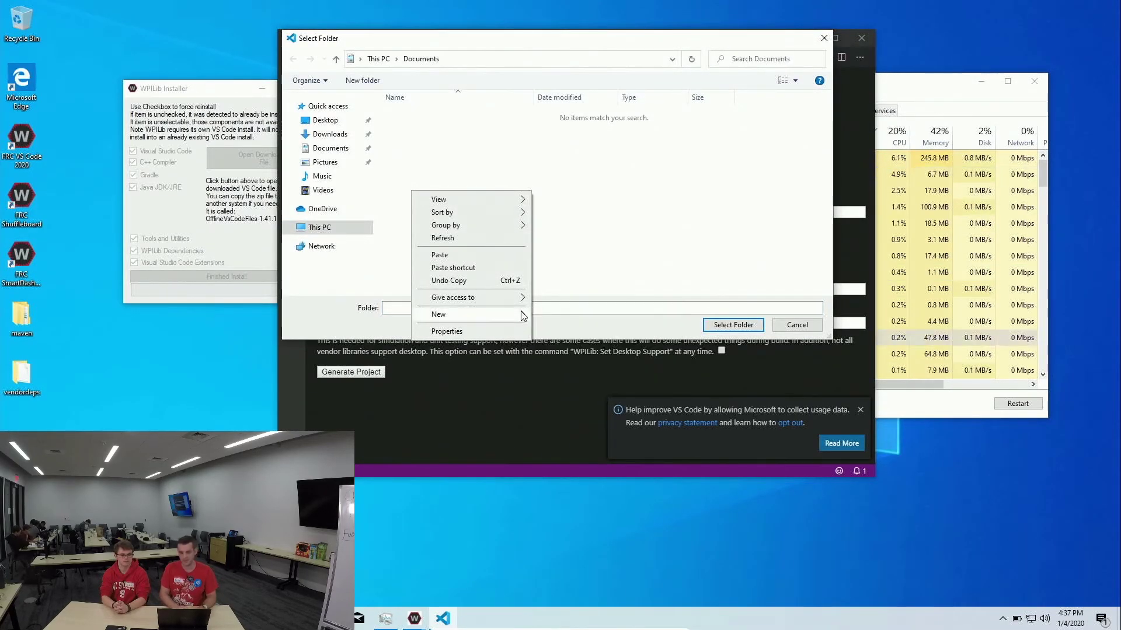
left_click(544, 319)
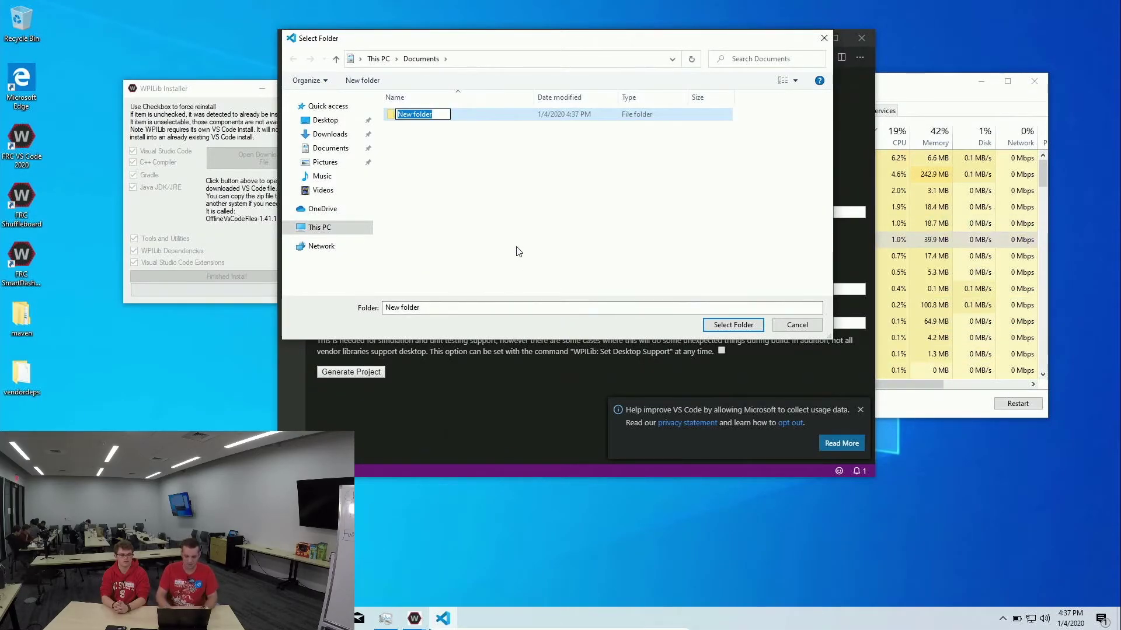
type("188")
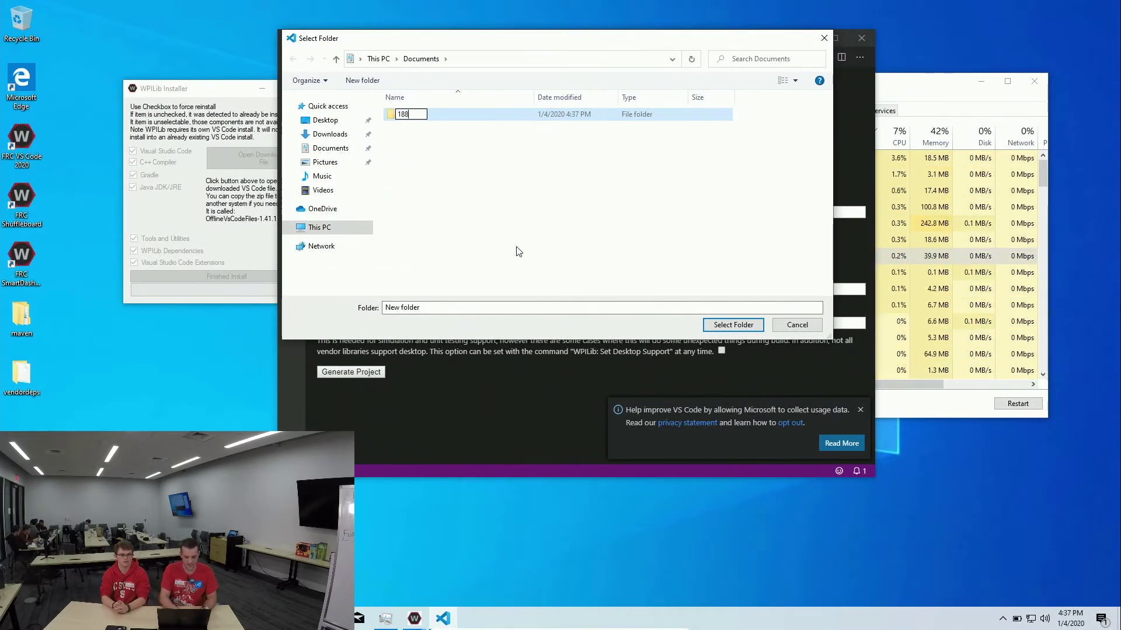
type("7Code2020")
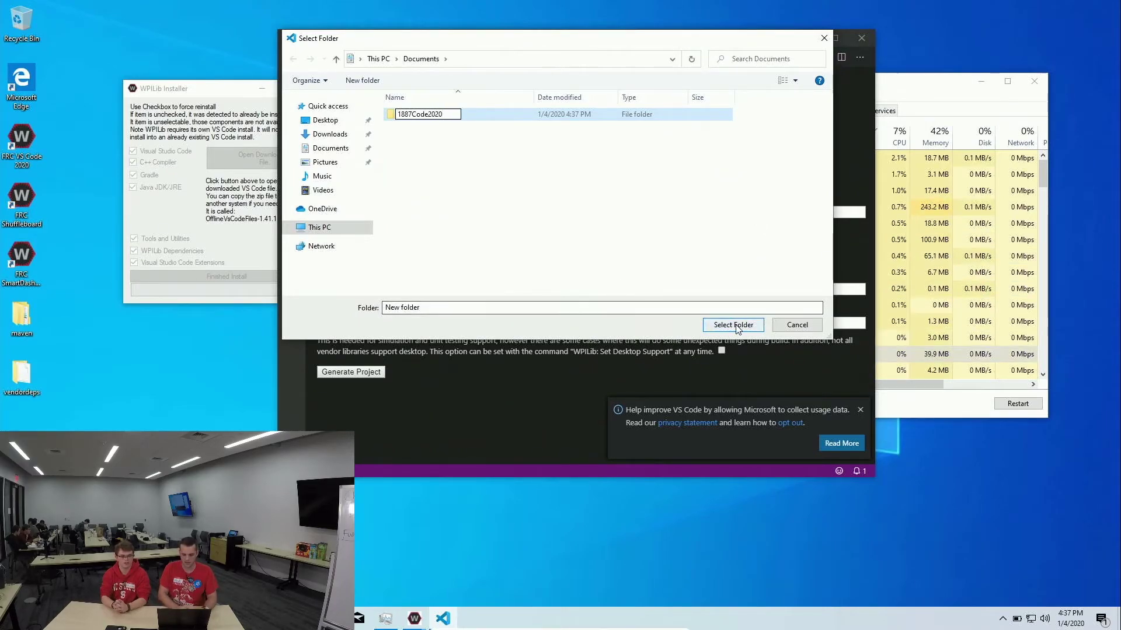
key("Return")
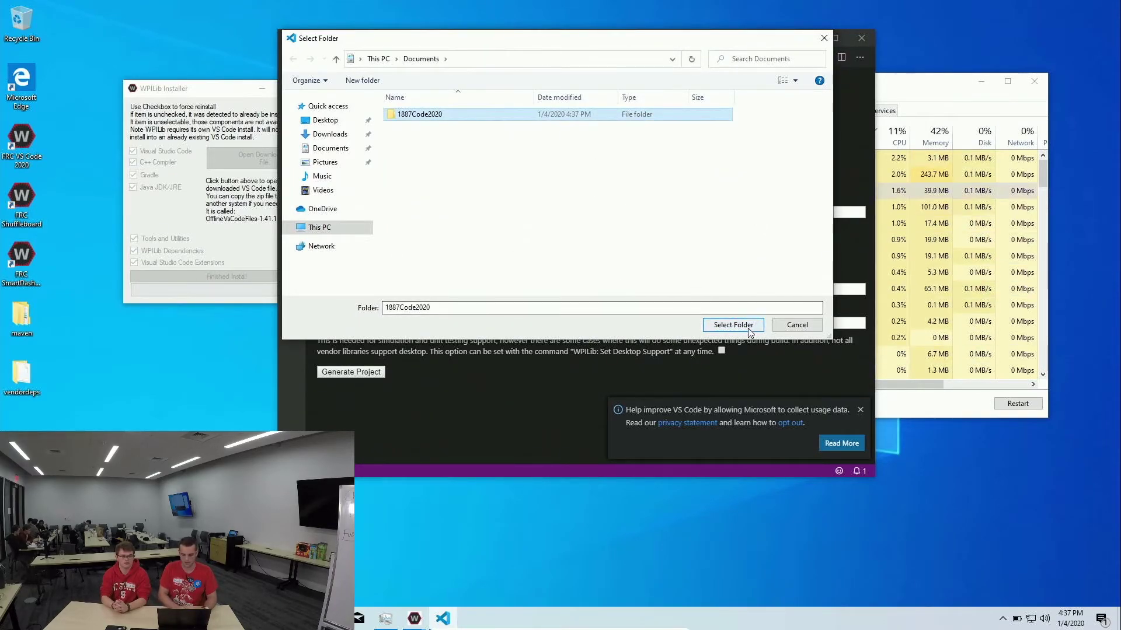
left_click(750, 326)
Enter RobotCode as the project name and 1887 as the team number for the new project.
left_click(462, 293)
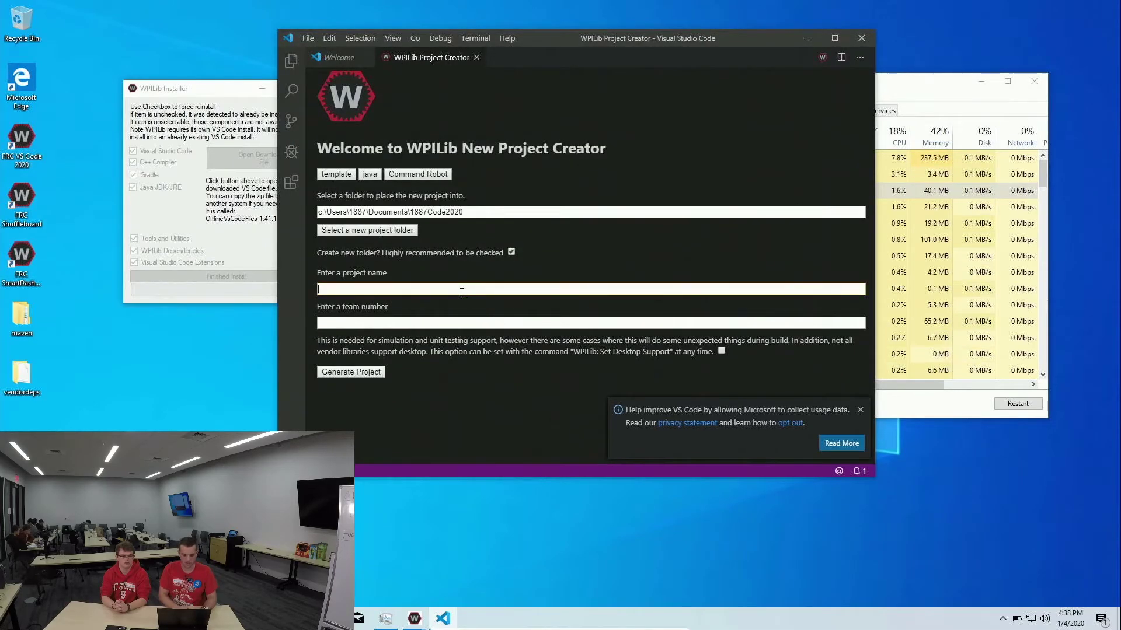
type("Robot")
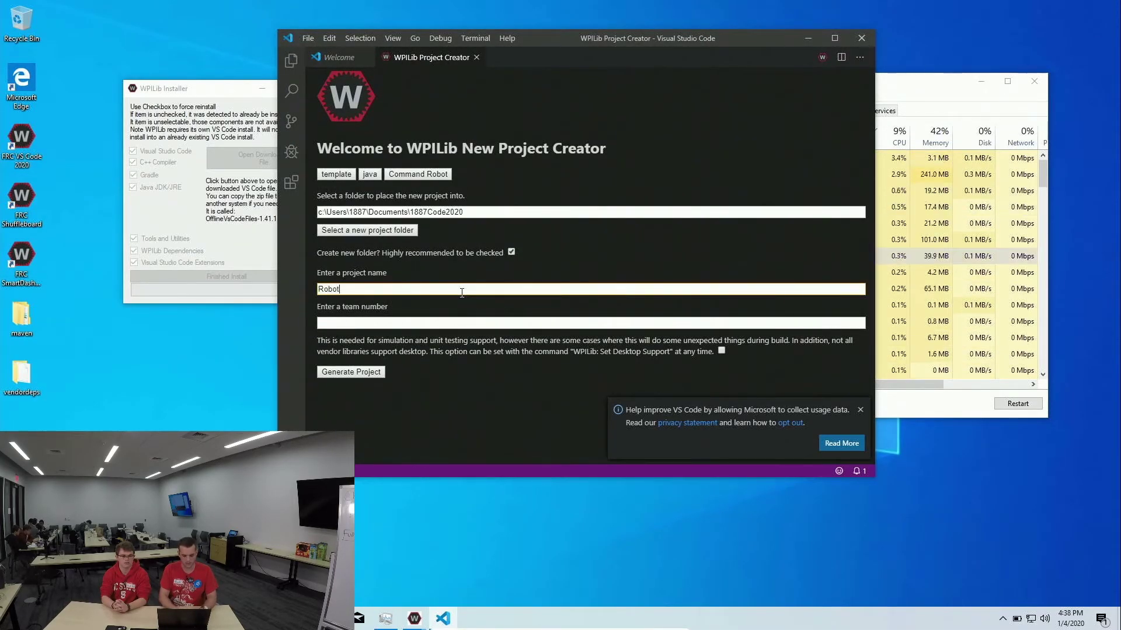
type("Code")
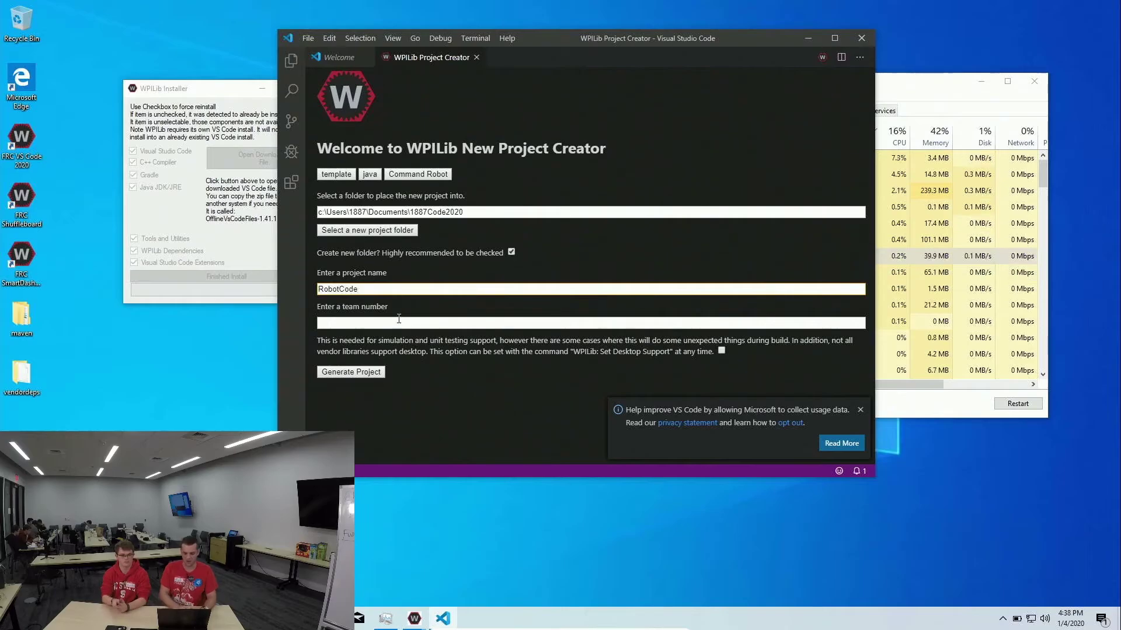
left_click(387, 323)
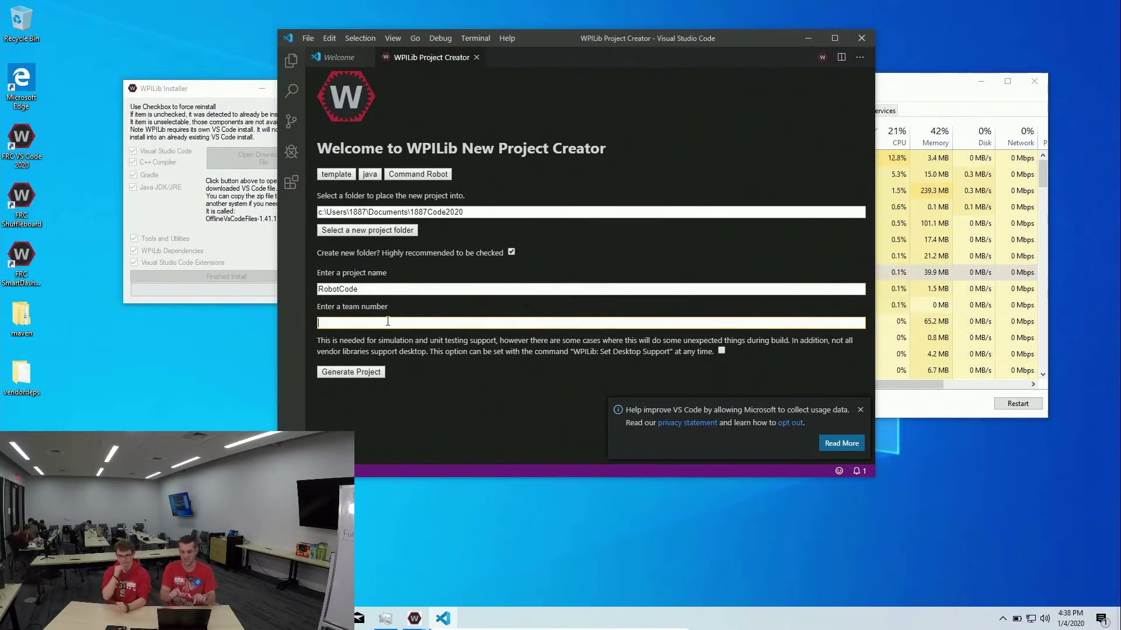
type("1")
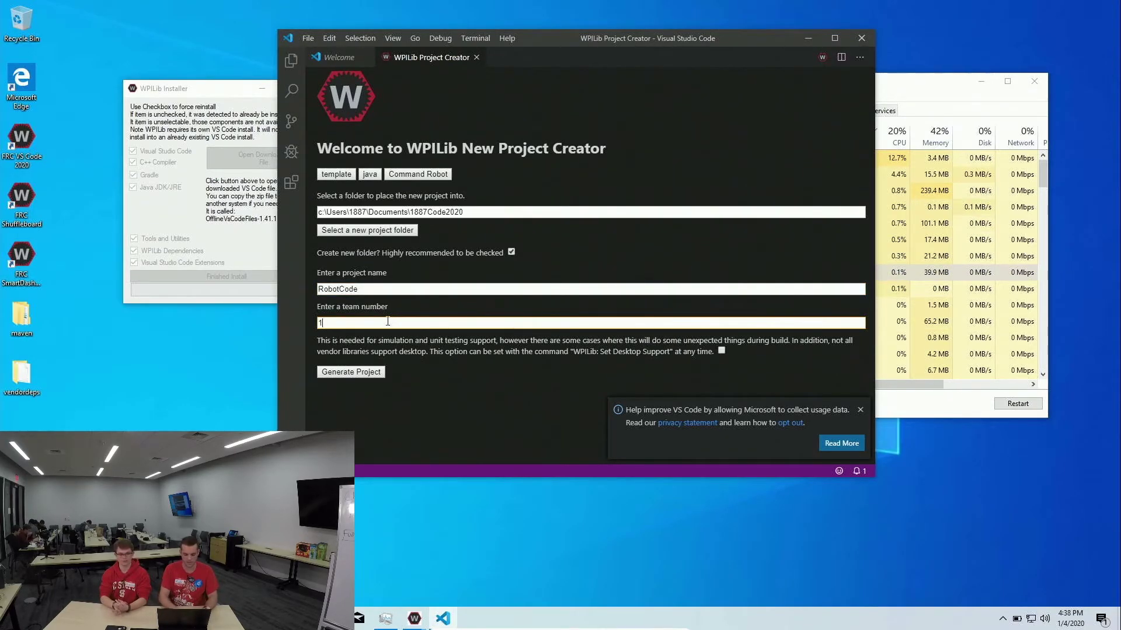
type("887")
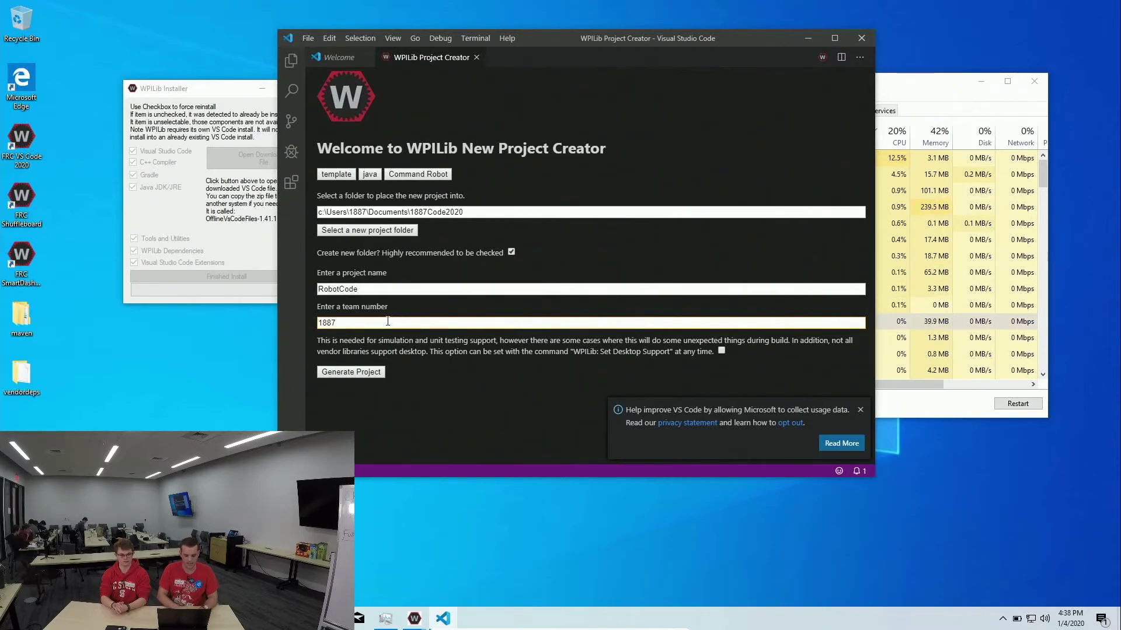
left_click(450, 408)
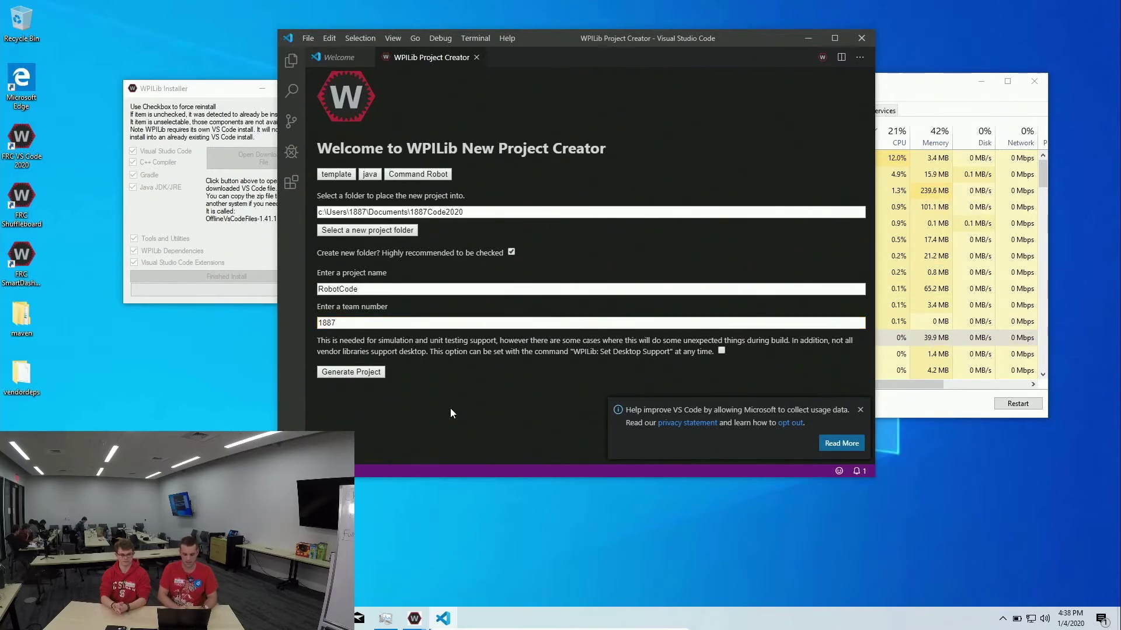
Generate the project, open its folder in the current window, and dismiss the extension reload notification.
left_click(370, 367)
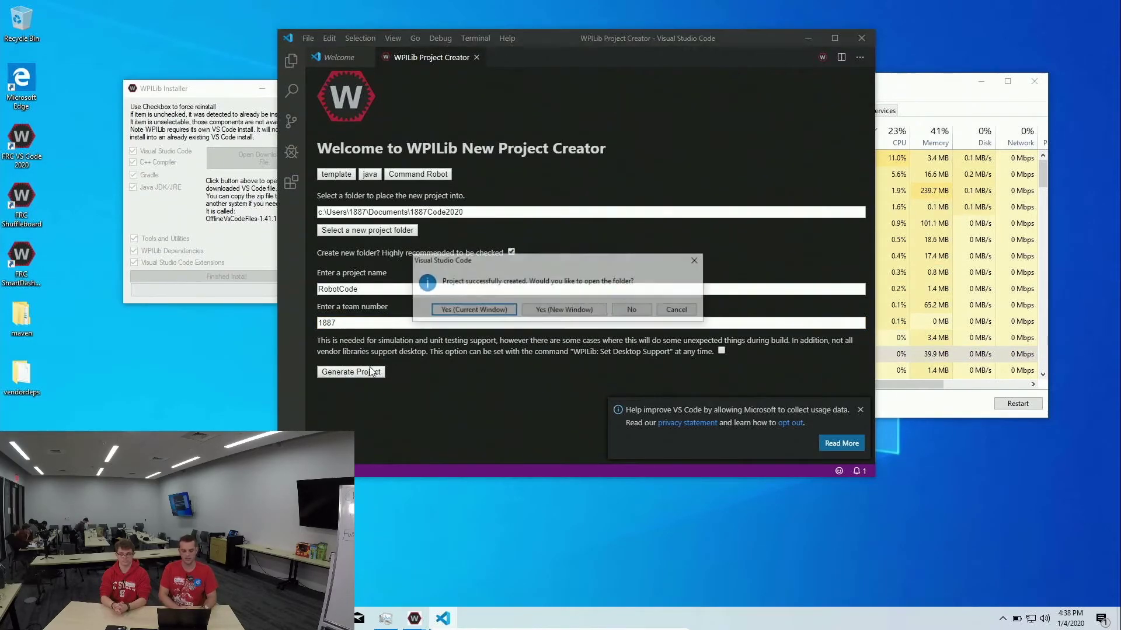
left_click(488, 310)
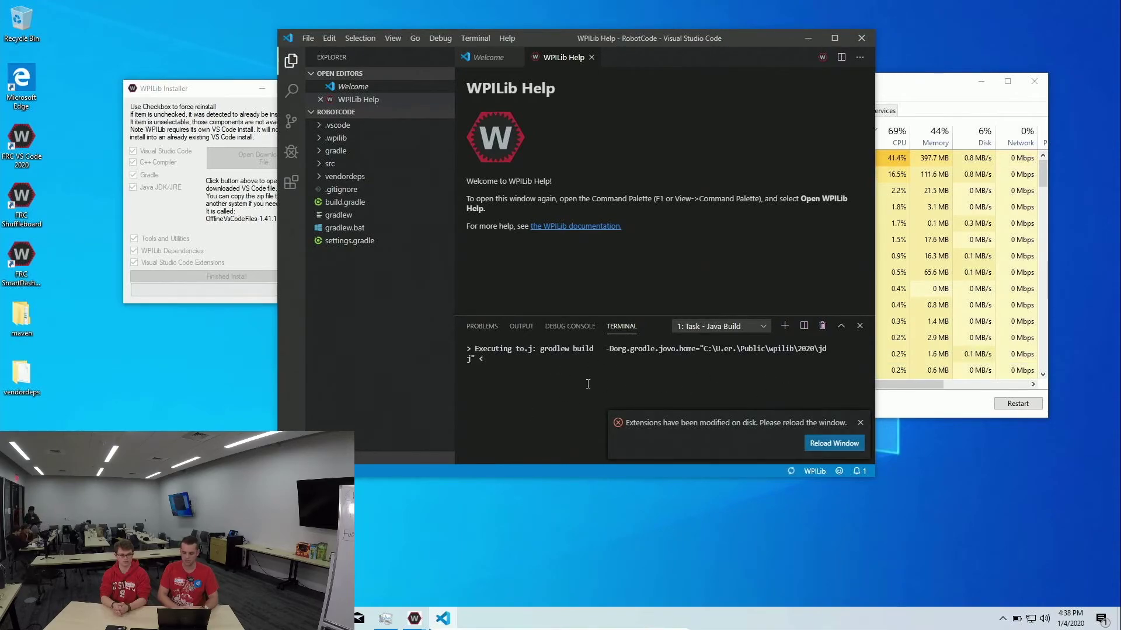
left_click(860, 422)
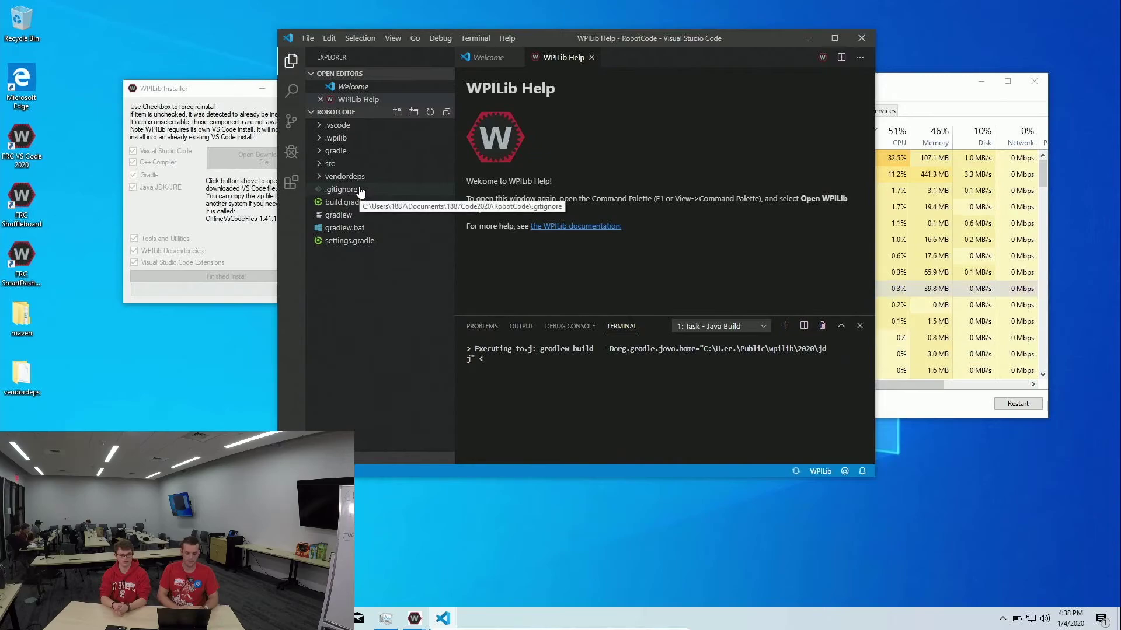
Open Robot.java from the project's src/main/java/frc/robot folder and look over the start of the Robot class.
left_click(339, 165)
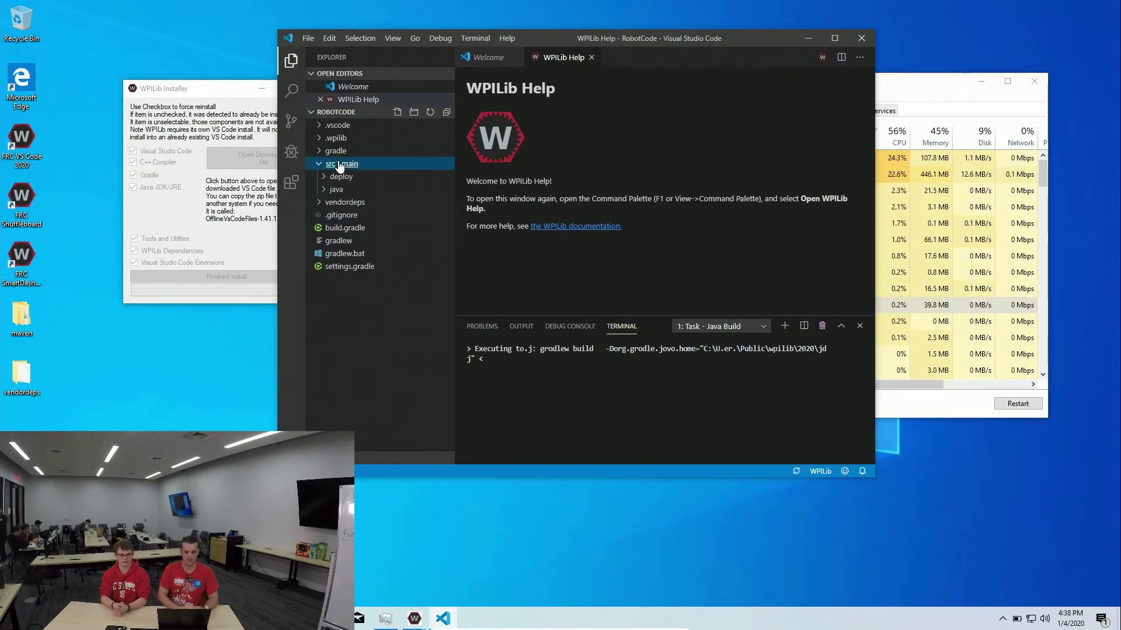
left_click(338, 190)
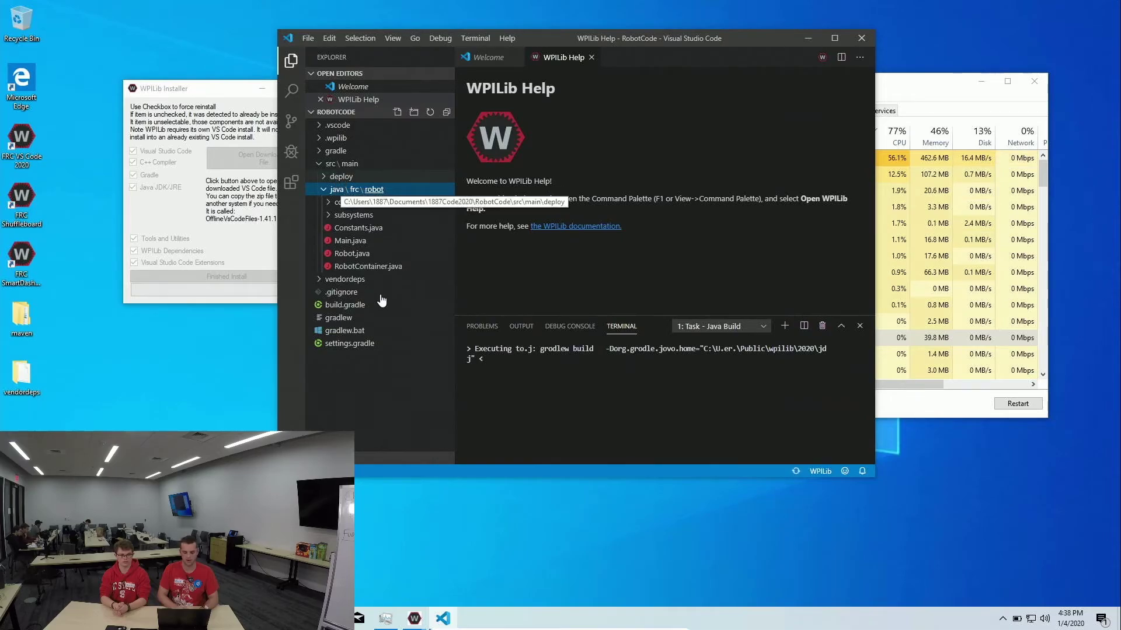
left_click(376, 253)
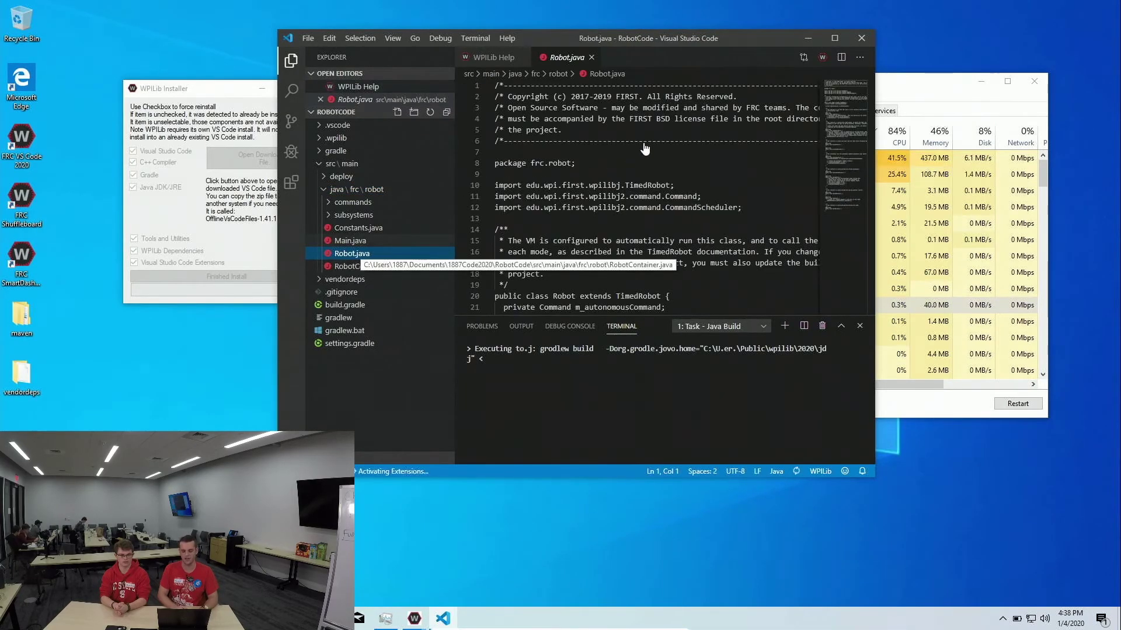
scroll(602, 232, "down", 3)
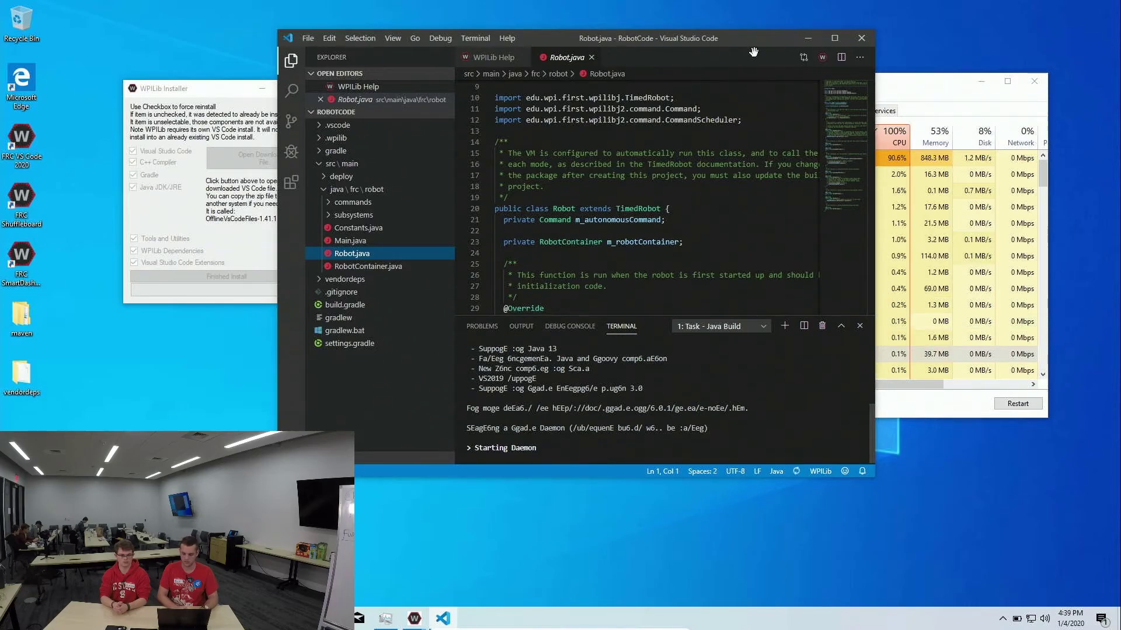
Reposition the code editor window to check Task Manager's system load and the Java build output in the terminal.
left_click_drag(745, 40, 520, 44)
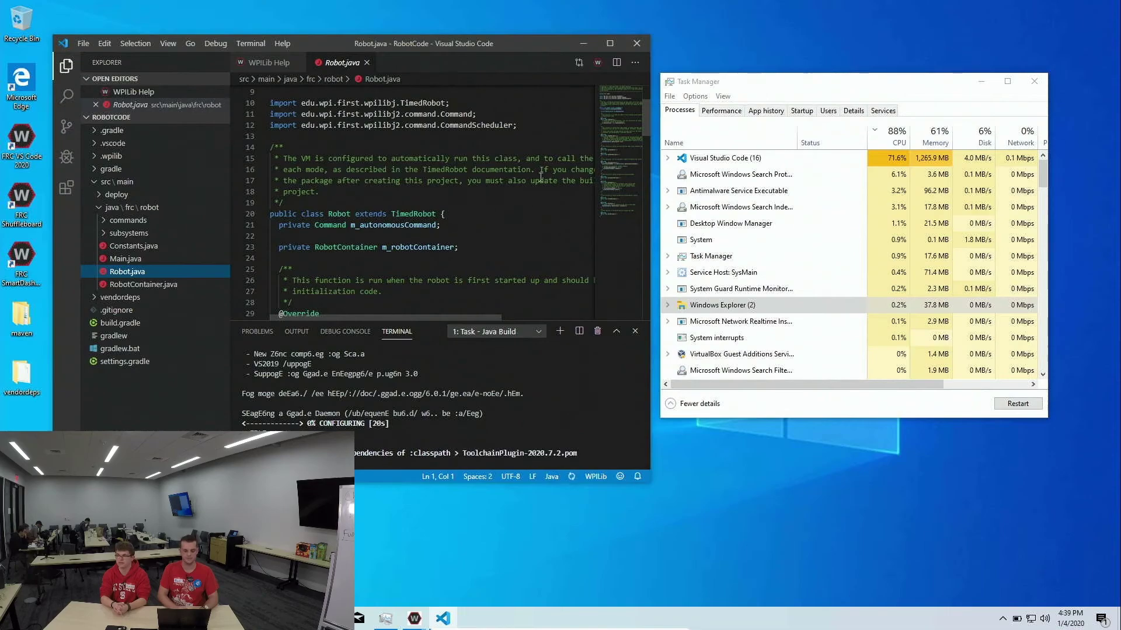
left_click_drag(506, 45, 615, 32)
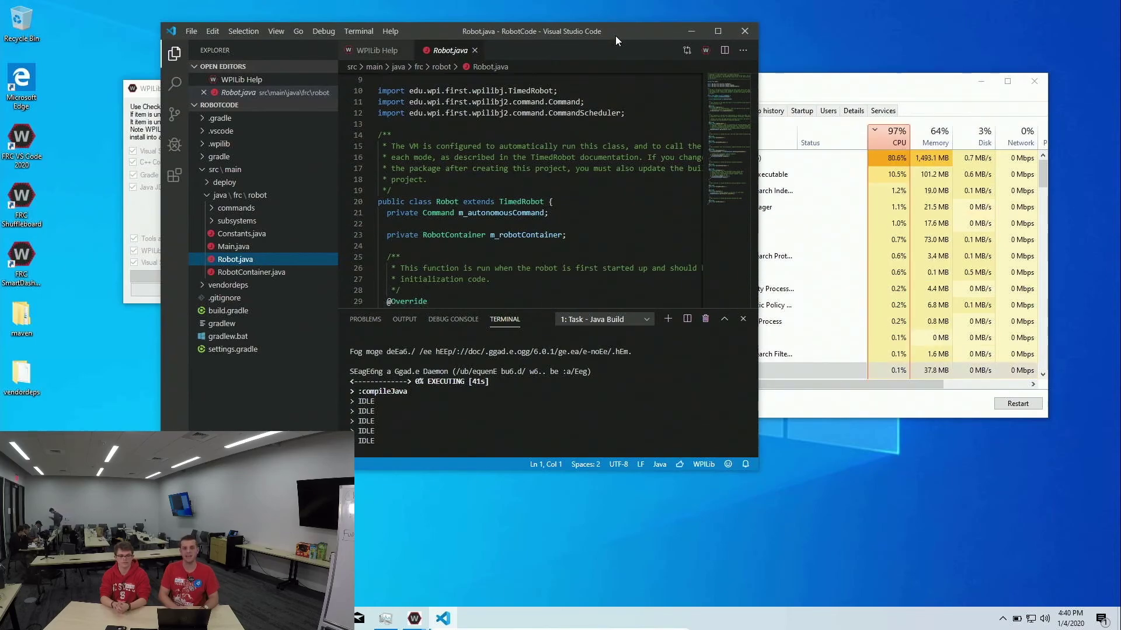
left_click_drag(615, 37, 923, 47)
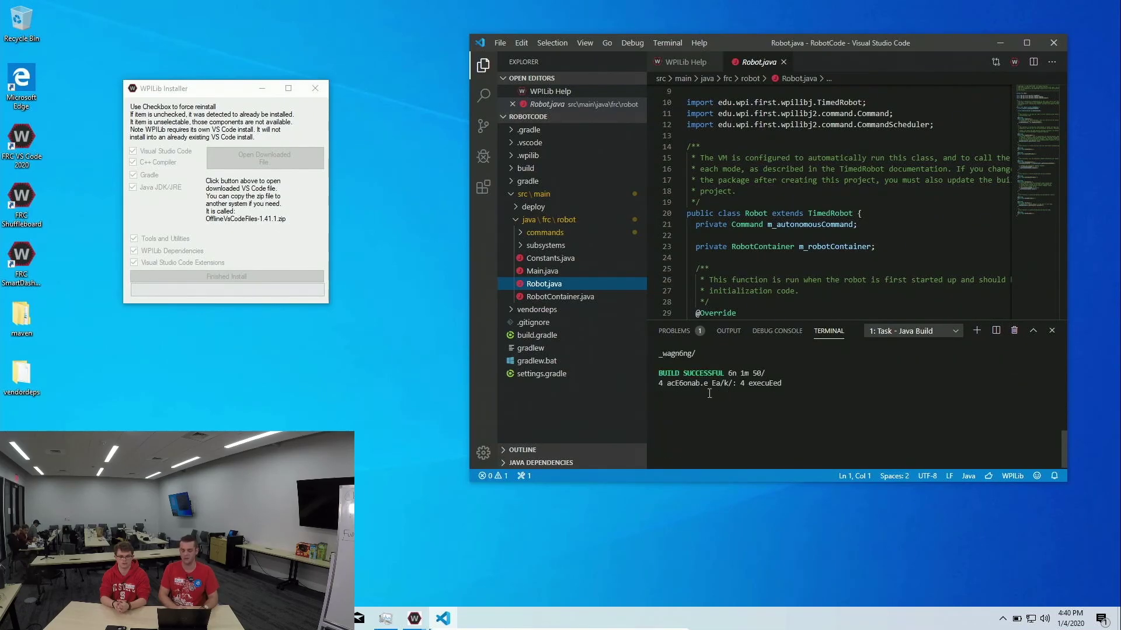
left_click(653, 376)
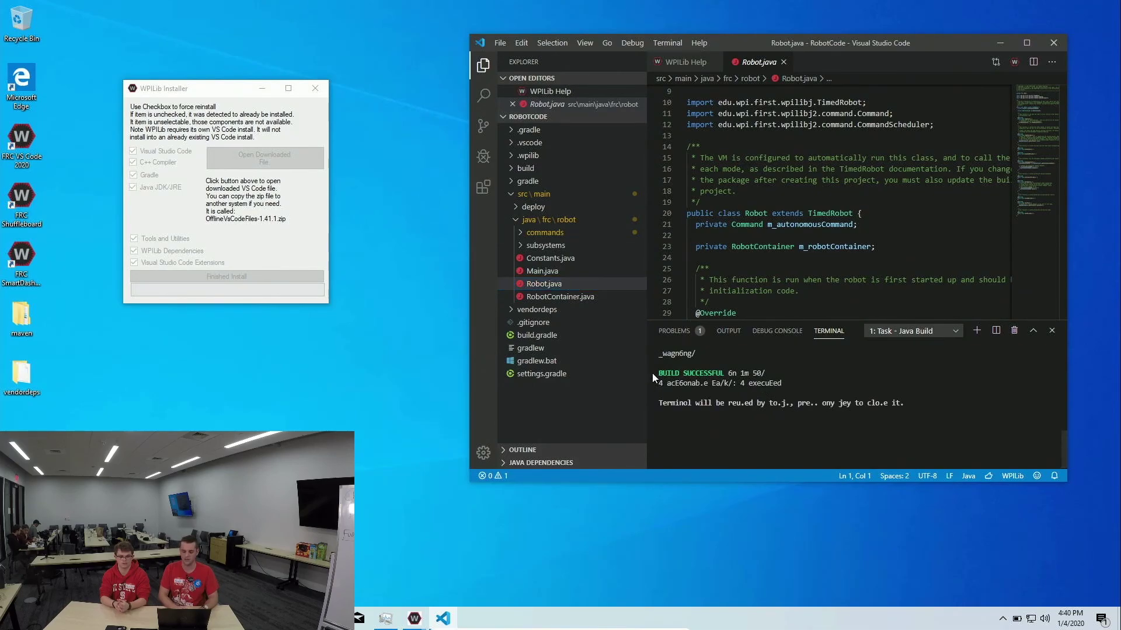
Inspect the flagged m_subsystem field in ExampleCommand.java inside the commands folder, and open Main.java.
left_click(570, 233)
left_click(598, 247)
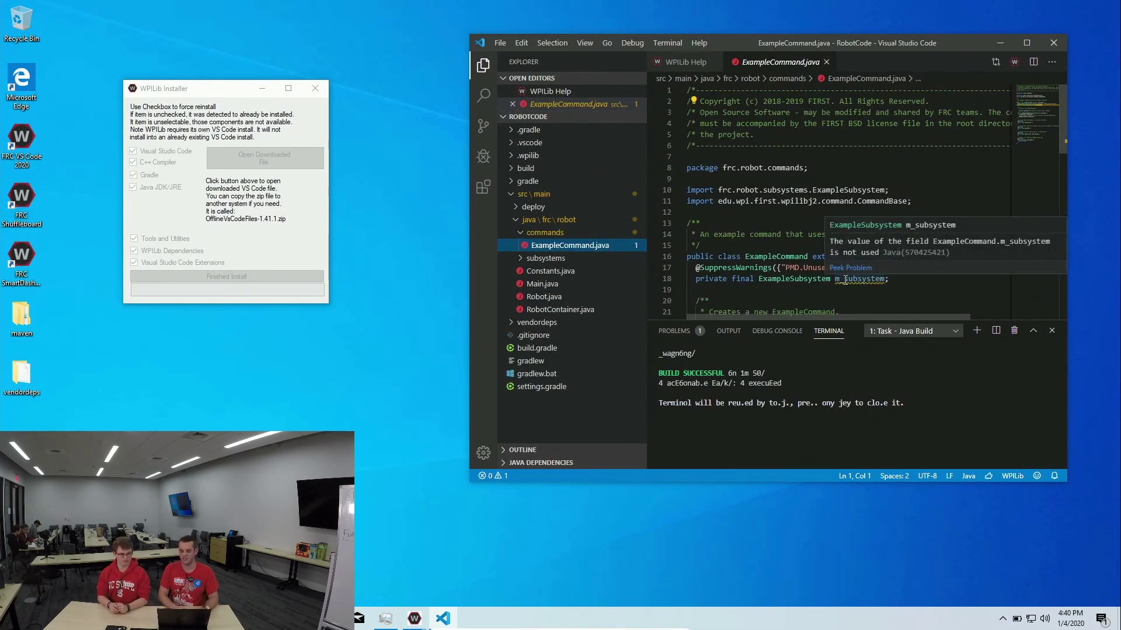
left_click(844, 279)
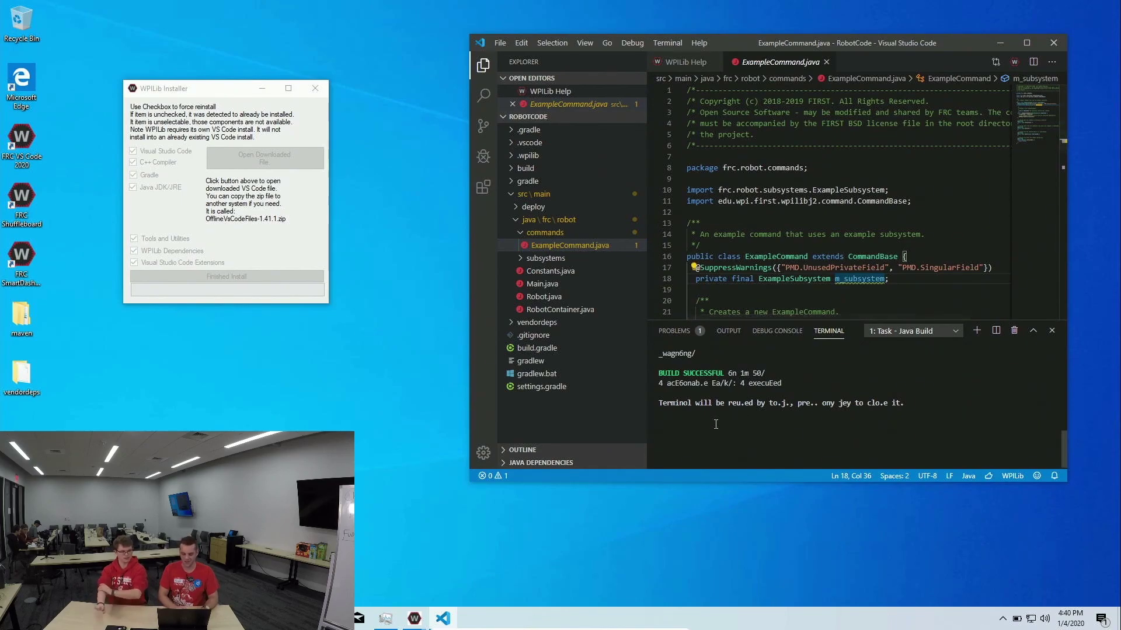
left_click(543, 284)
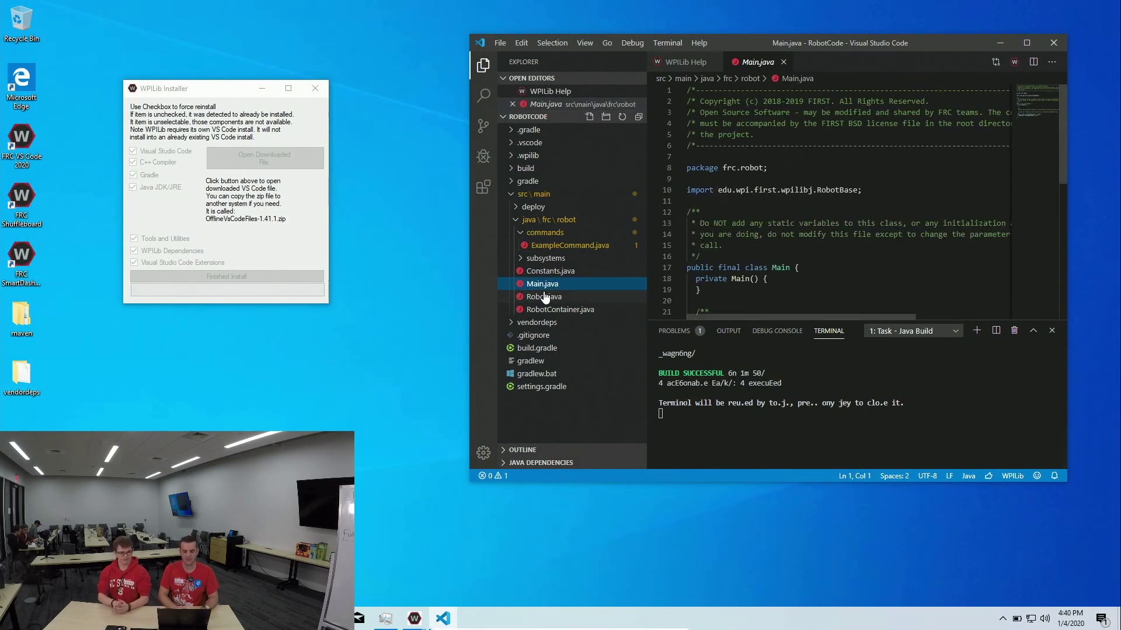